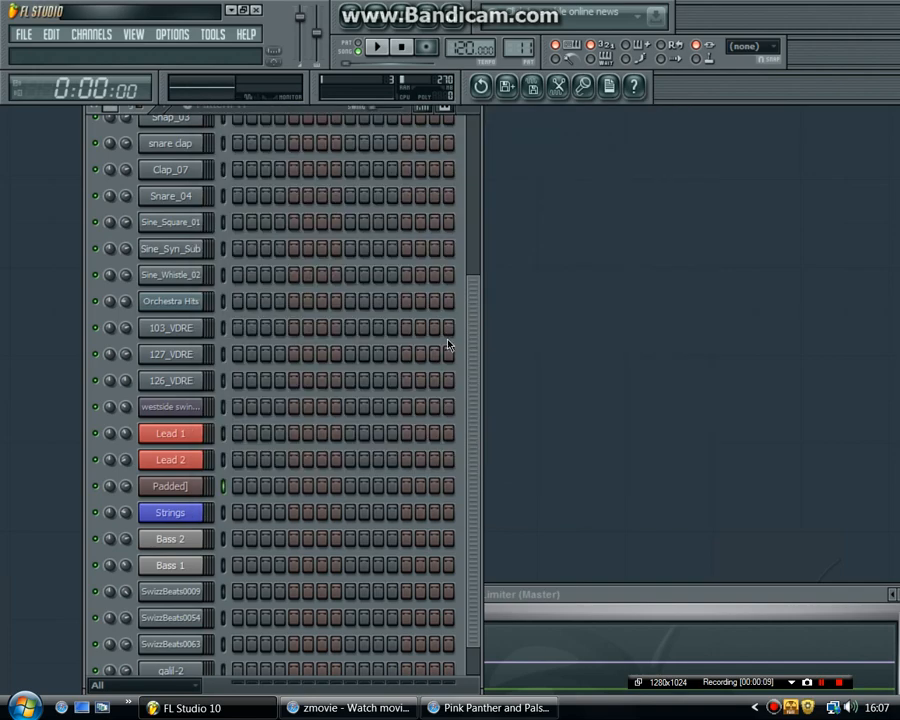
# Open the Trap! project from the Projects folder without saving changes to untitled.flp
pyautogui.click(35, 30)
pyautogui.click(30, 54)
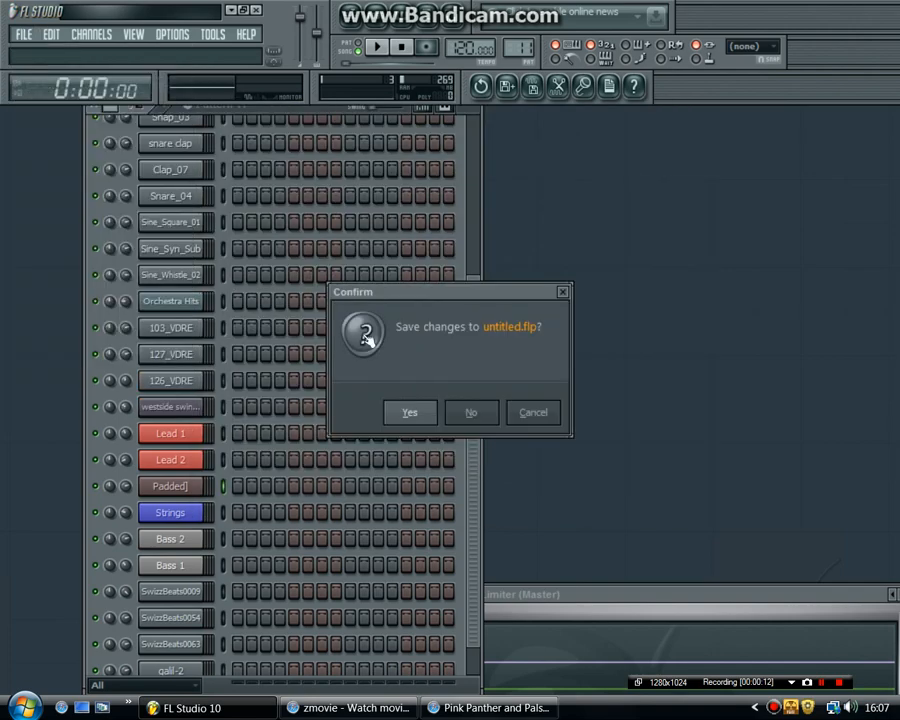
pyautogui.click(472, 414)
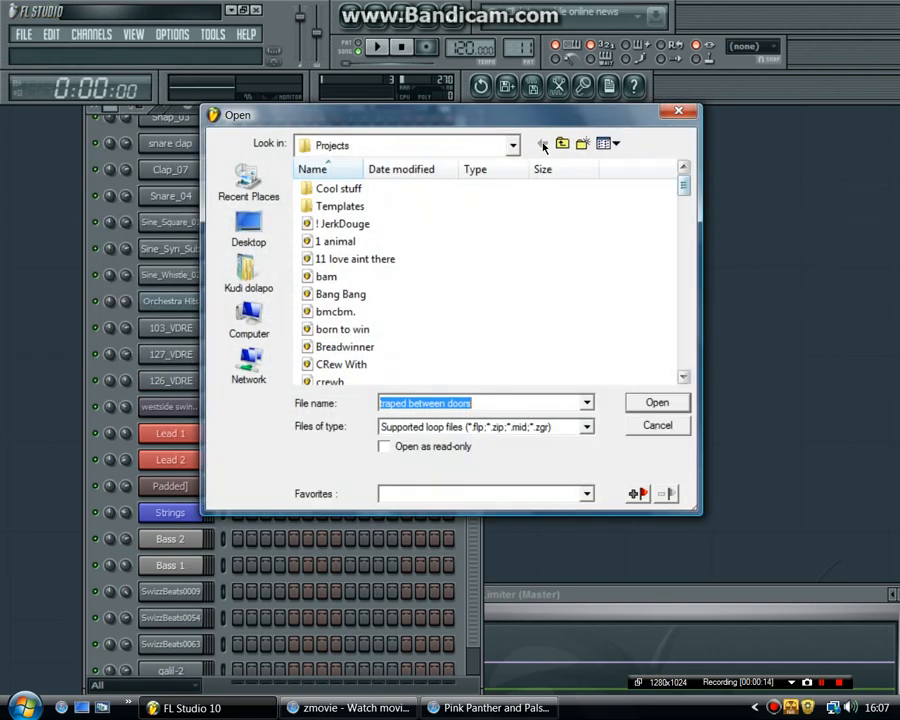
pyautogui.click(684, 205)
pyautogui.moveTo(684, 205); pyautogui.dragTo(695, 369)
pyautogui.click(328, 271)
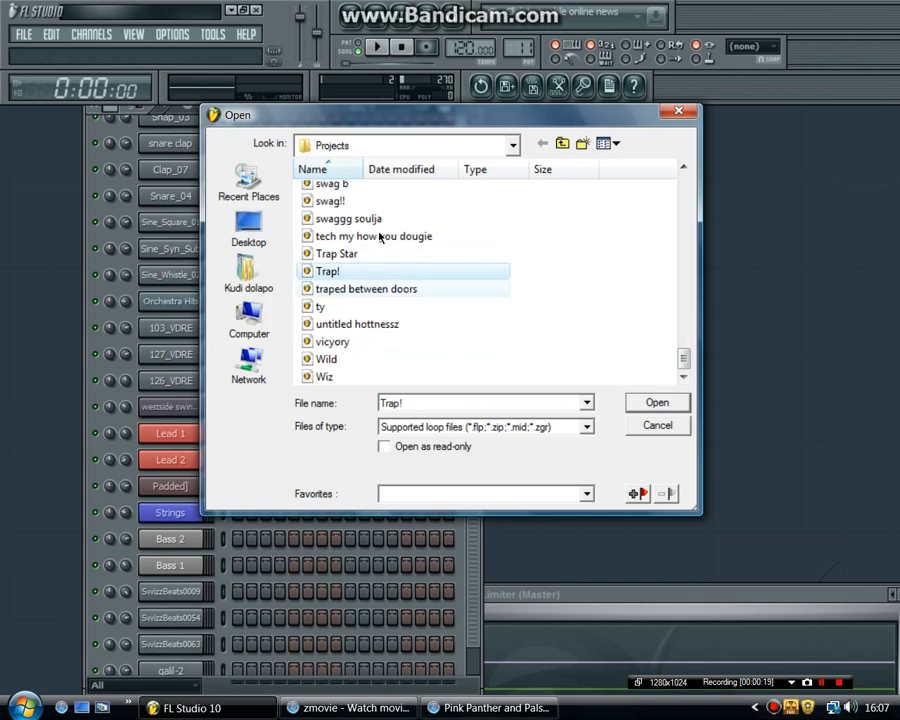
pyautogui.click(656, 404)
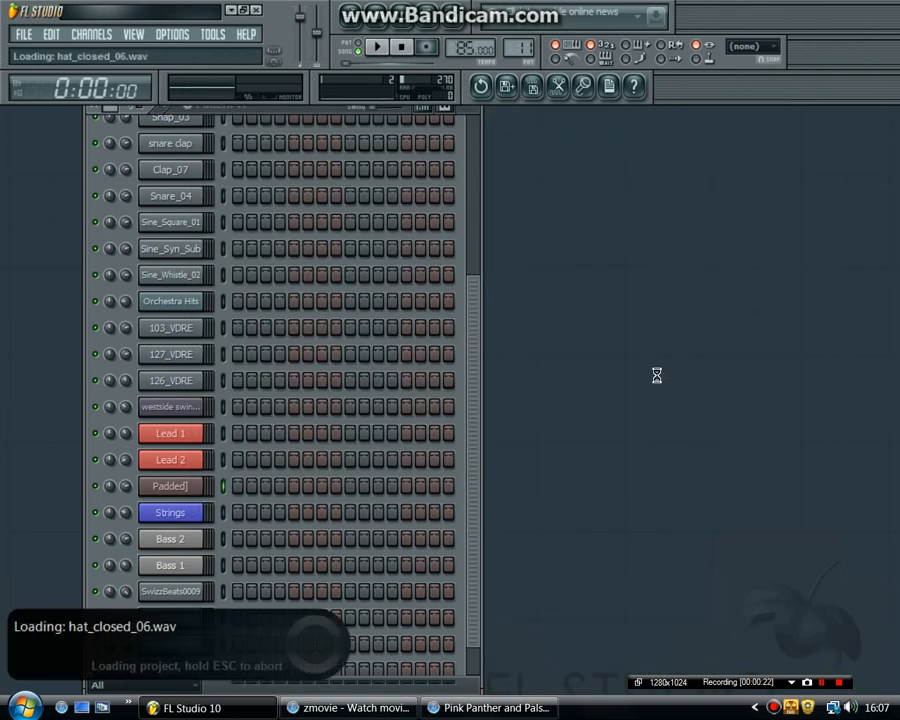
# View the Trap! playlist and play a short excerpt of the song
pyautogui.press('F5')
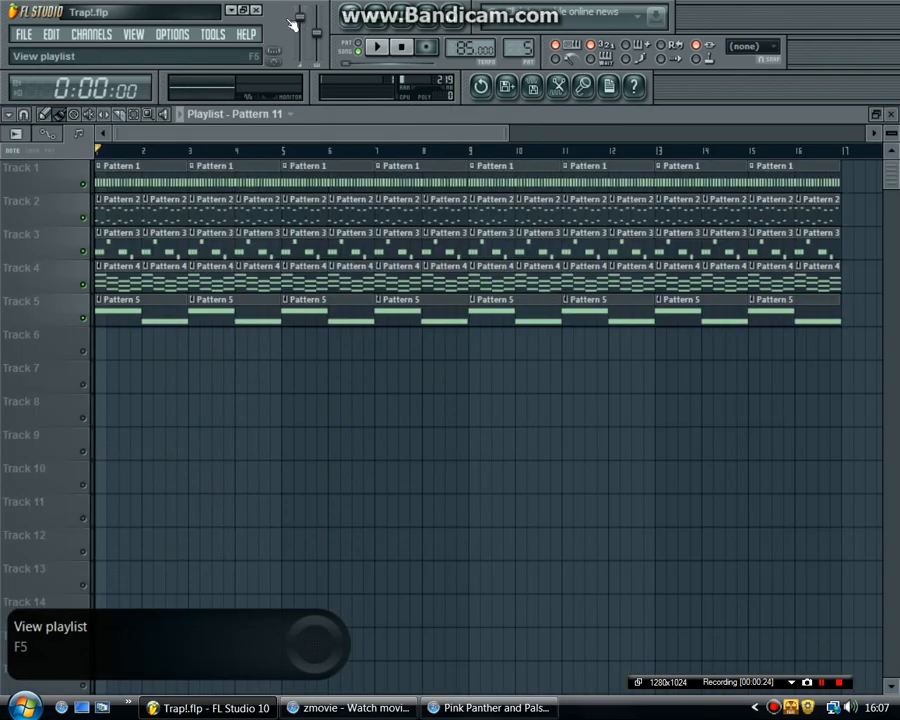
pyautogui.press('space')
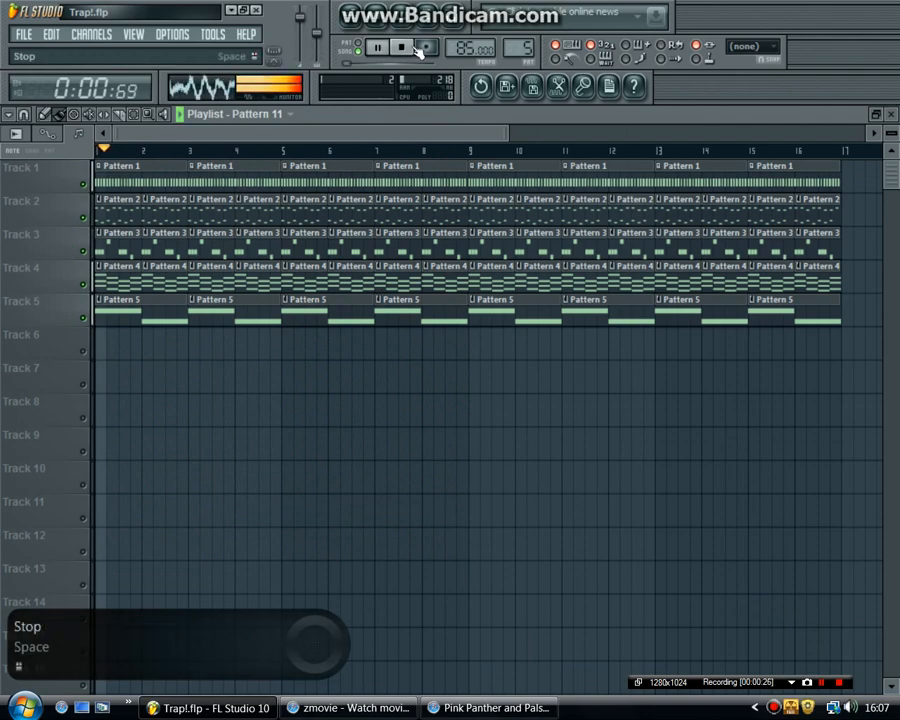
pyautogui.press('space')
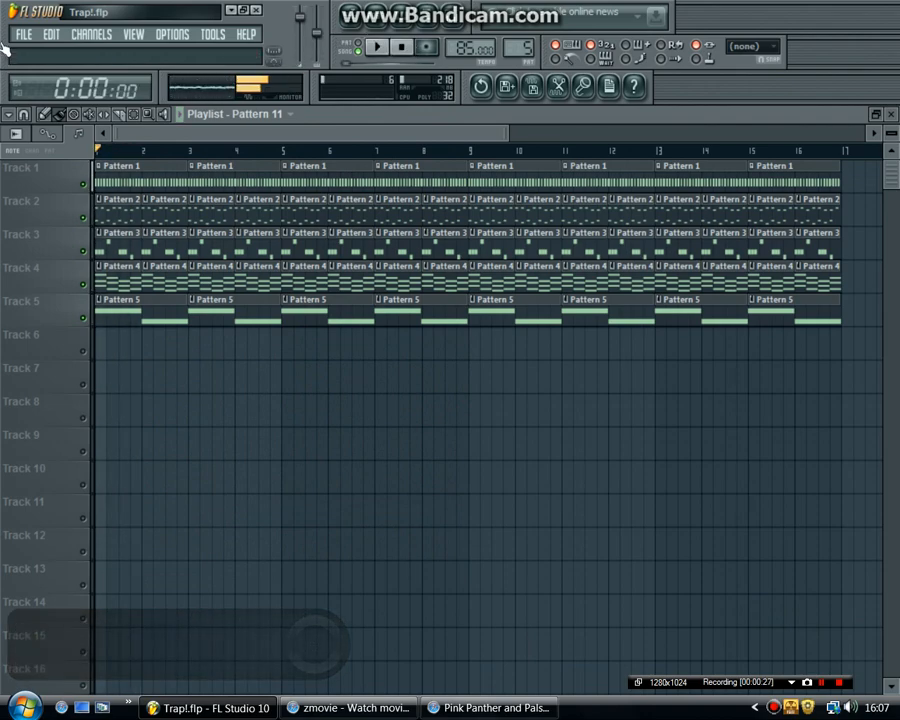
# Open the Trap Star project from the Projects folder
pyautogui.click(22, 34)
pyautogui.click(40, 86)
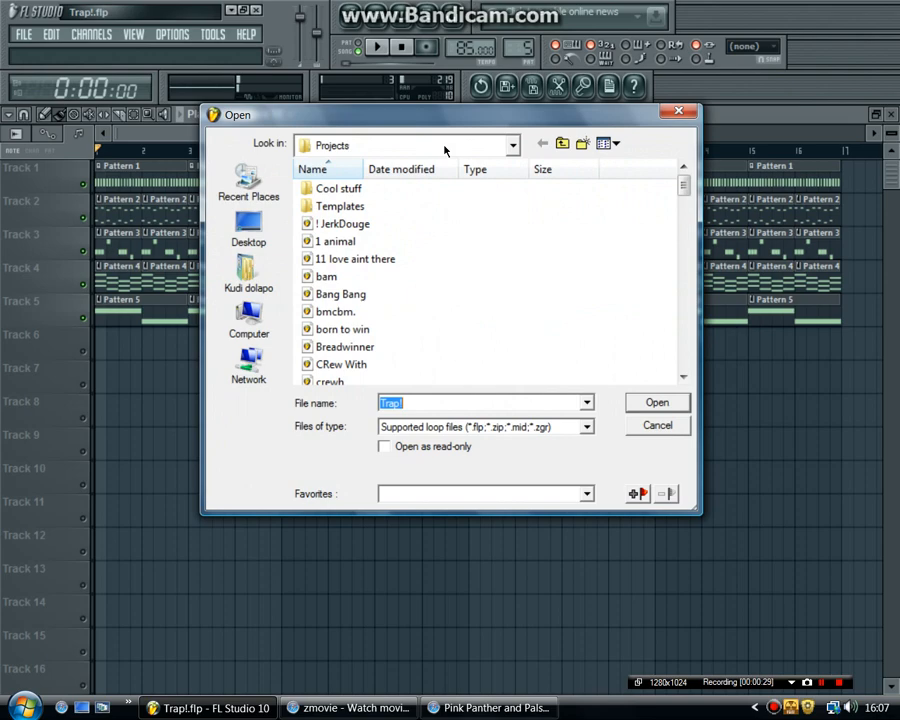
pyautogui.scroll(-5, 548, 189)
pyautogui.moveTo(683, 217); pyautogui.dragTo(674, 374)
pyautogui.scroll(2, 550, 258)
pyautogui.scroll(-2, 552, 258)
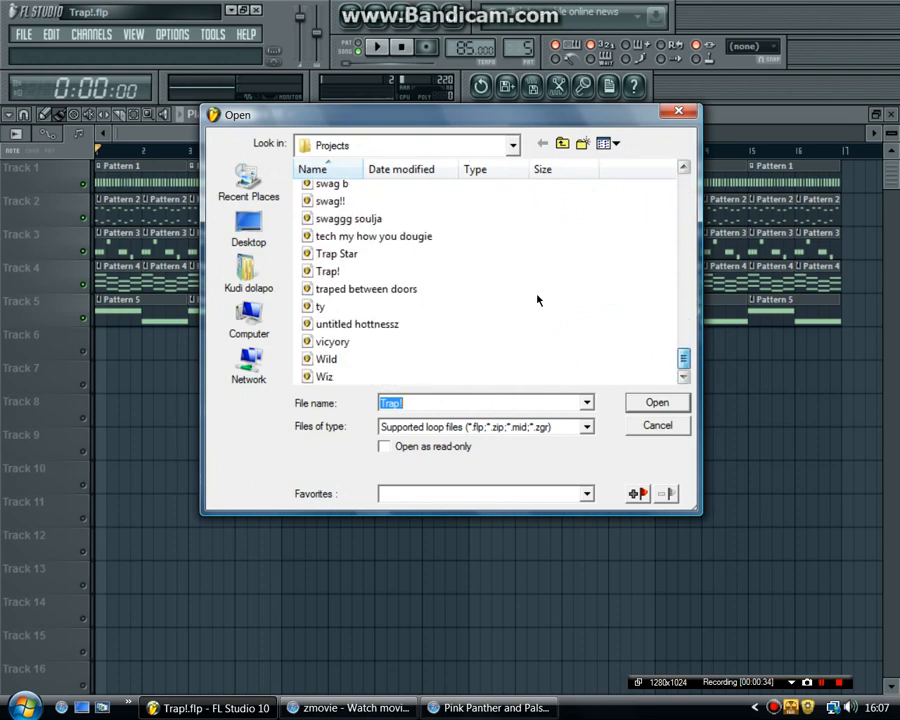
pyautogui.click(437, 251)
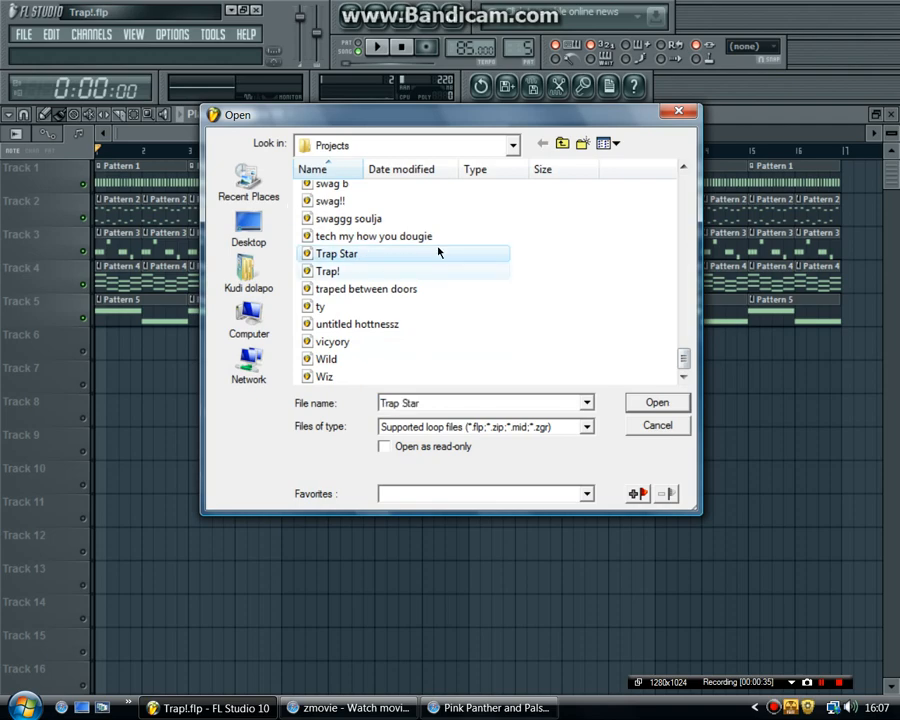
pyautogui.click(660, 402)
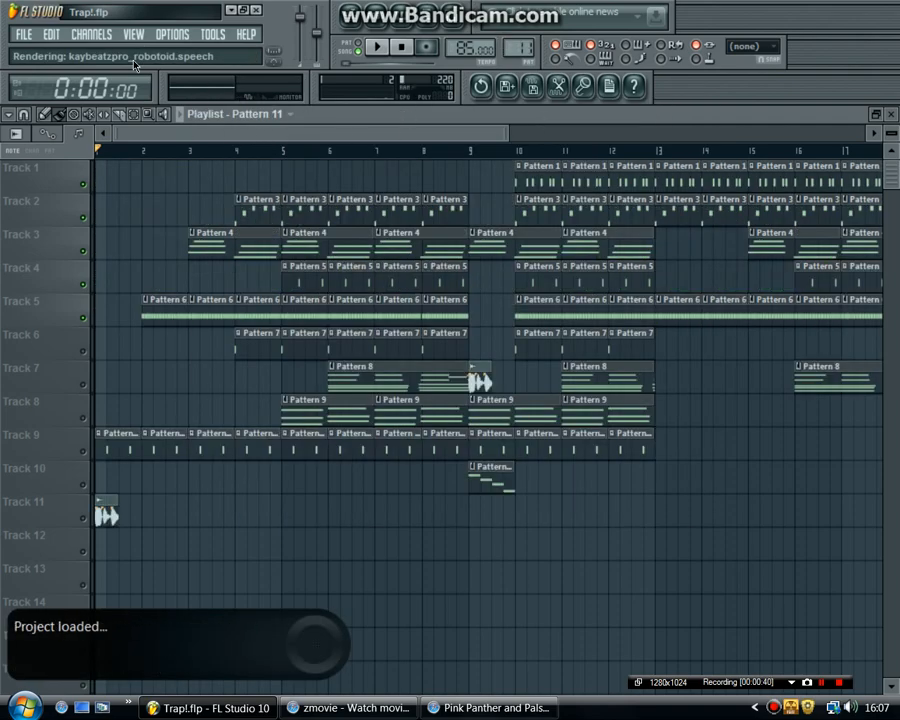
# Play the song and add KayBeatzPro_Robotoid clips on Track 11 near bars 8, 12, 17, 27, 40 and 54
pyautogui.moveTo(247, 131); pyautogui.dragTo(837, 143)
pyautogui.press('space')
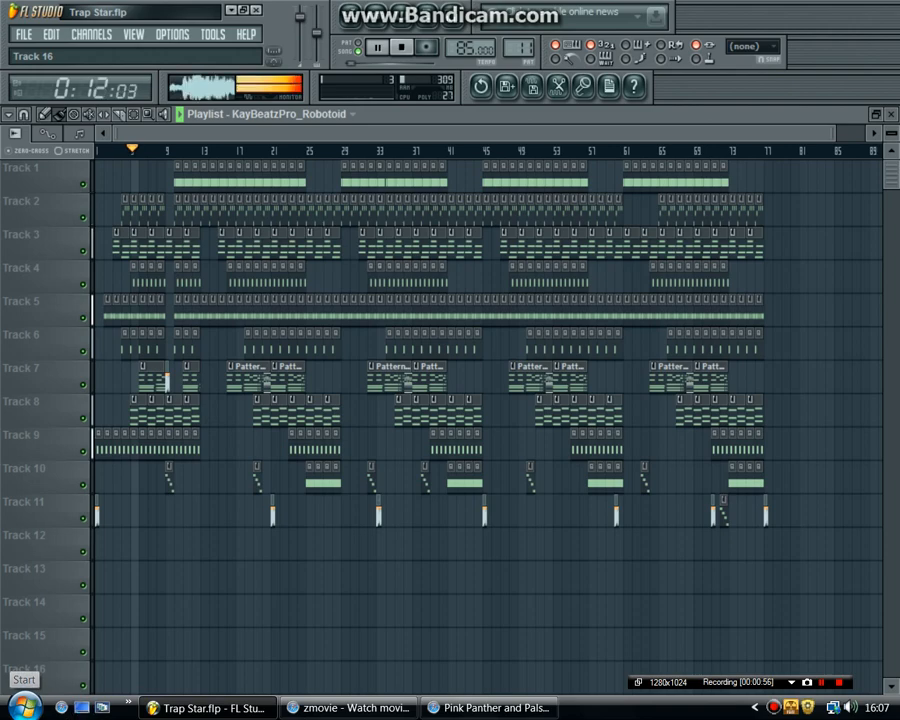
pyautogui.click(158, 512)
pyautogui.click(194, 512)
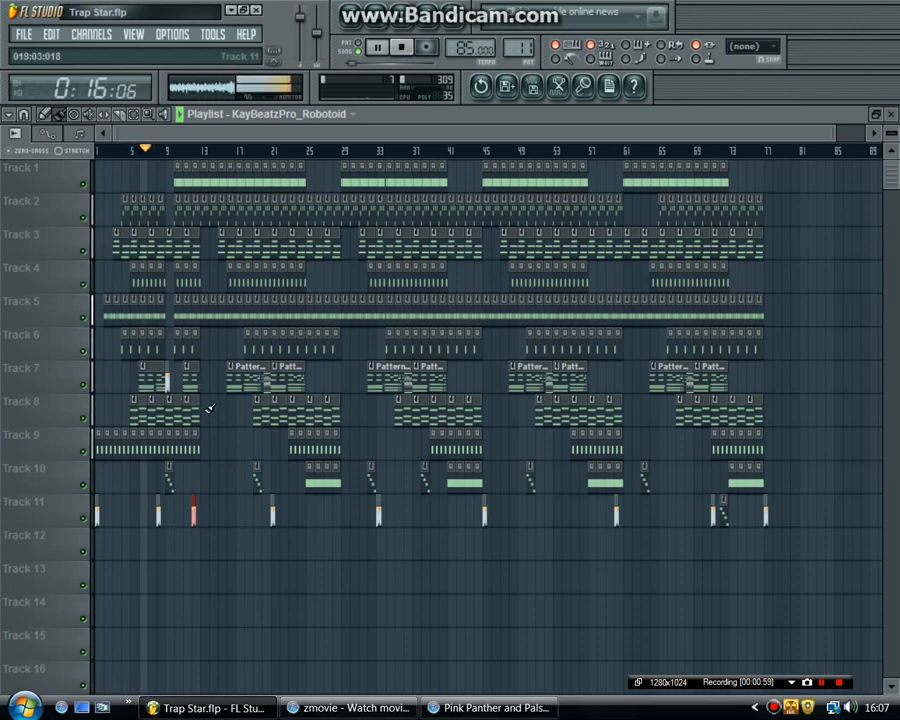
pyautogui.click(237, 512)
pyautogui.click(326, 512)
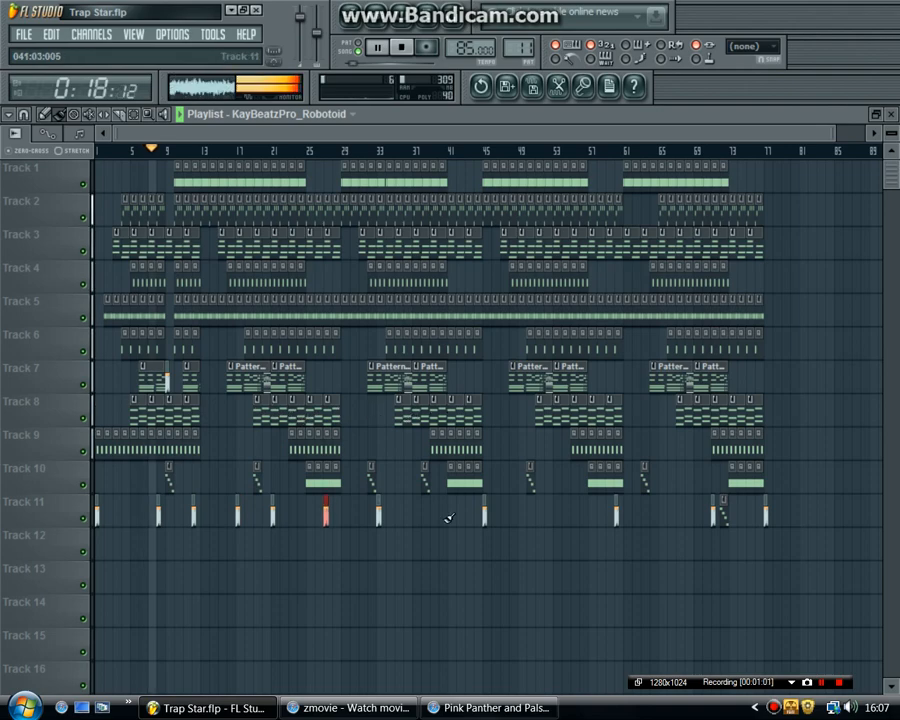
pyautogui.click(442, 512)
pyautogui.click(565, 512)
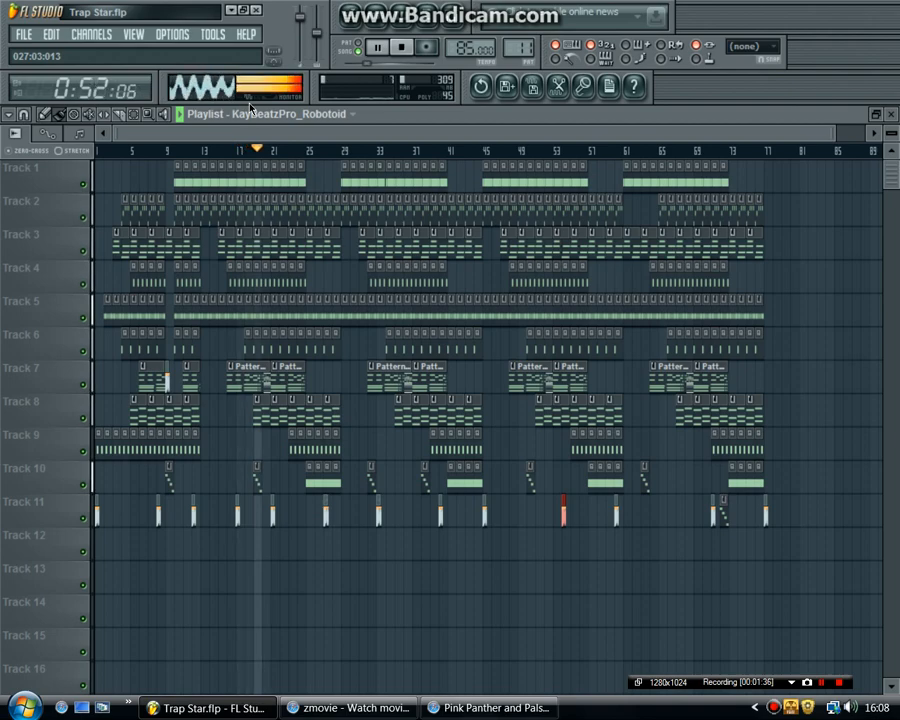
# Close the playlist, stop the song, and audition pattern 1 on its own in pattern mode
pyautogui.click(892, 114)
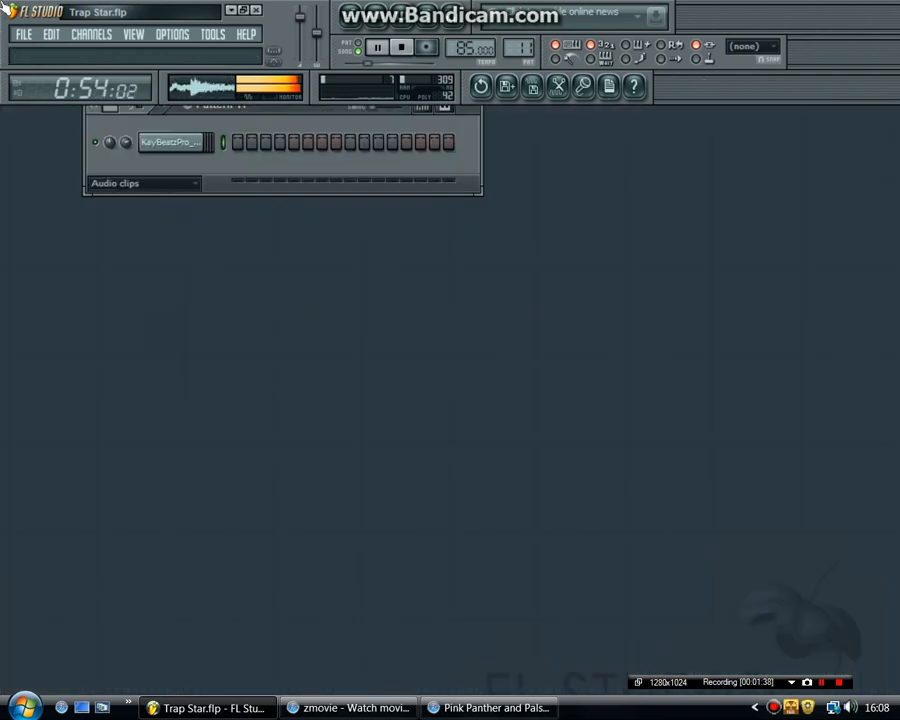
pyautogui.click(402, 47)
pyautogui.moveTo(518, 48); pyautogui.dragTo(518, 90)
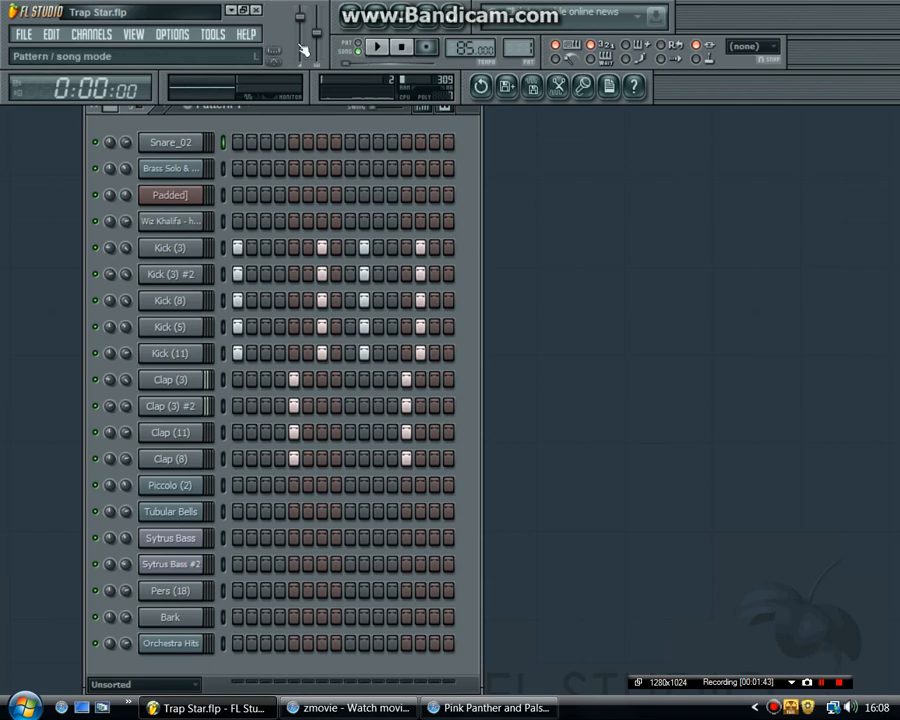
pyautogui.click(377, 46)
pyautogui.click(377, 47)
pyautogui.click(358, 47)
pyautogui.click(377, 47)
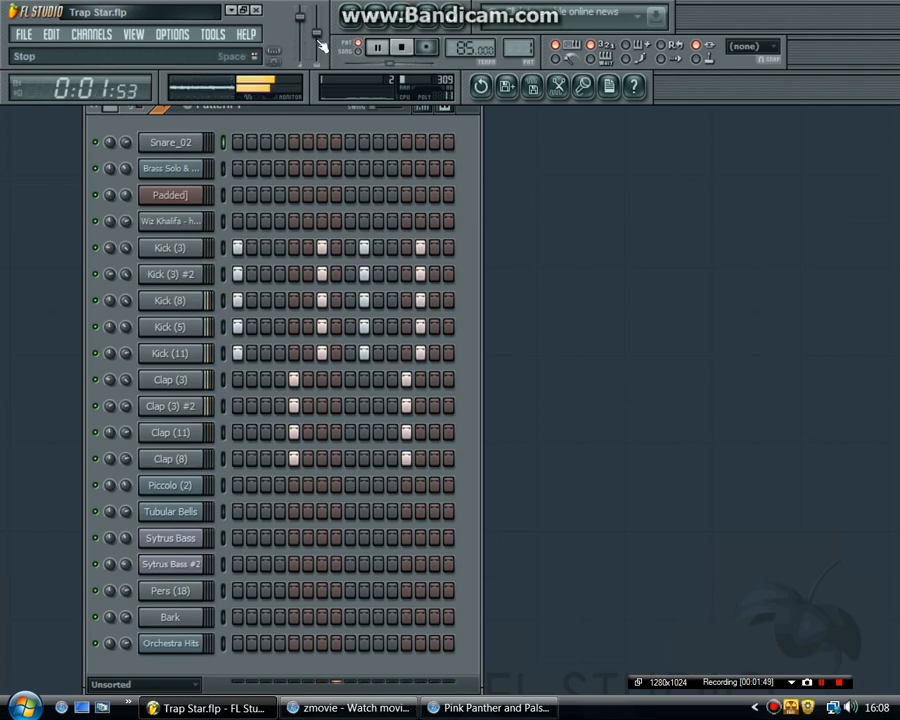
pyautogui.click(400, 47)
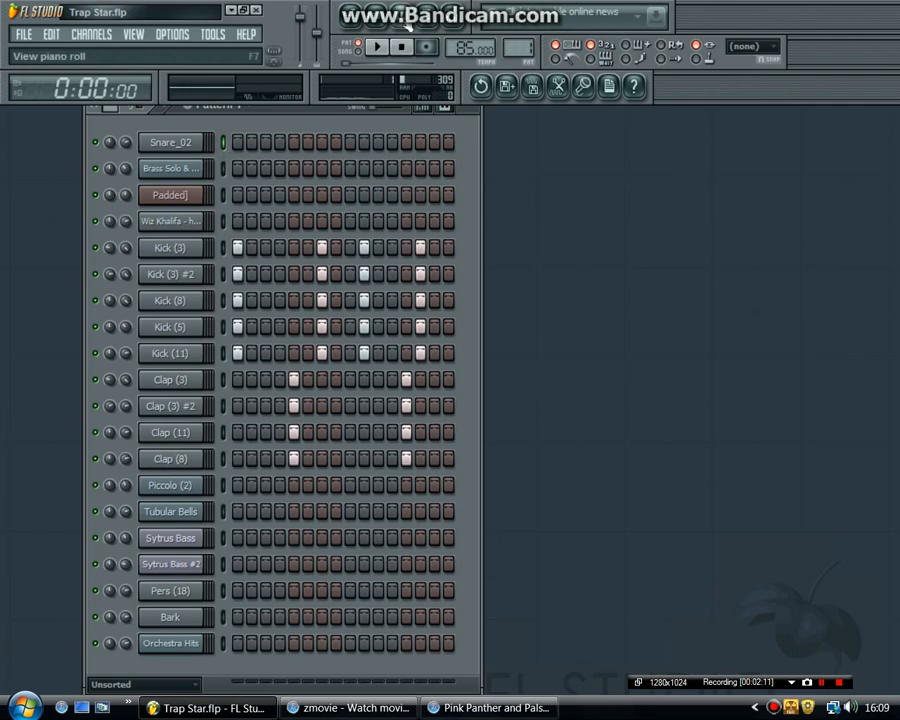
# Shift the channel rack slightly sideways and replay pattern 1's kick and clap loop
pyautogui.moveTo(257, 90); pyautogui.dragTo(268, 51)
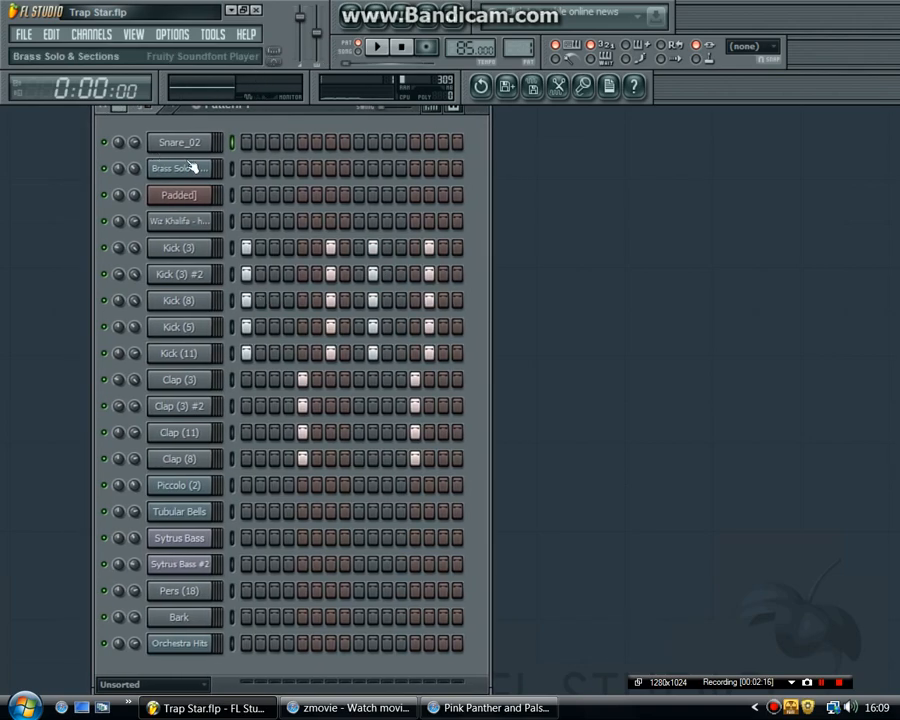
pyautogui.click(377, 47)
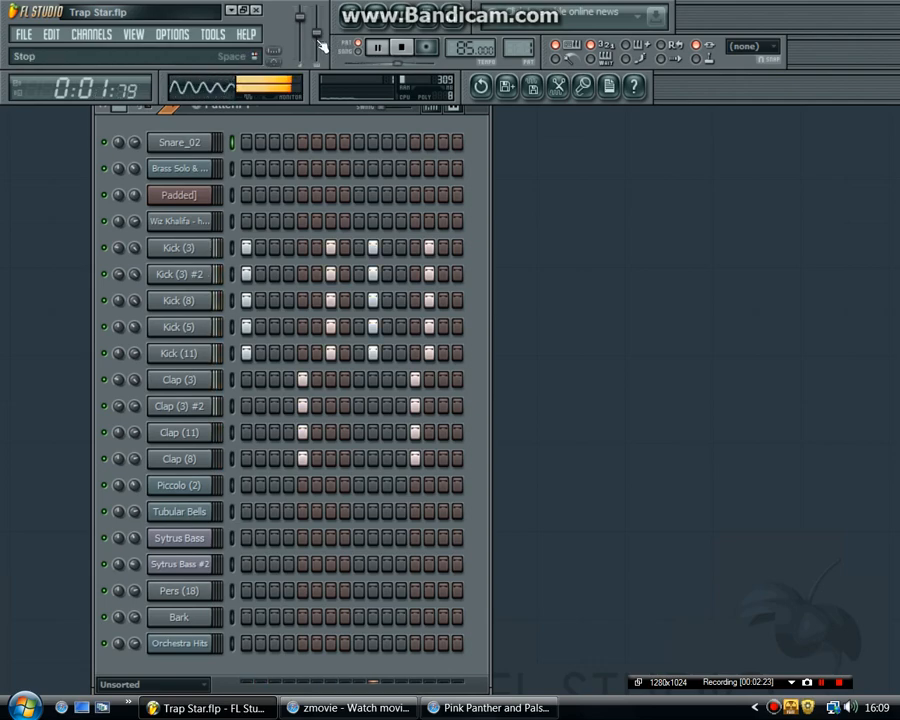
pyautogui.click(401, 47)
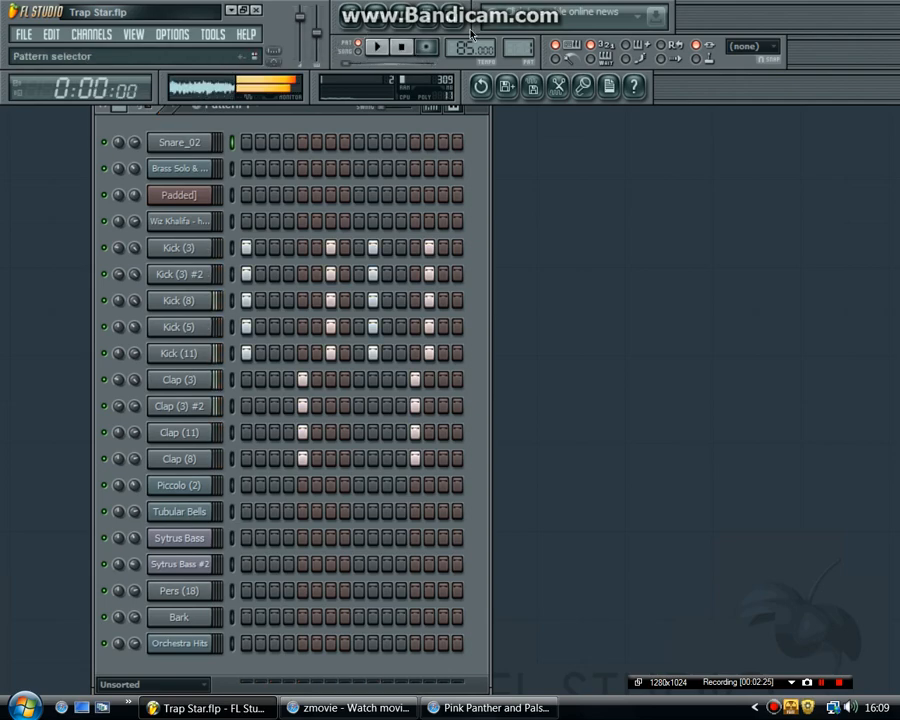
# Audition pattern 2's kick and clap variation and pattern 3's Piccolo and Tubular Bells melody
pyautogui.moveTo(518, 48); pyautogui.dragTo(518, 37)
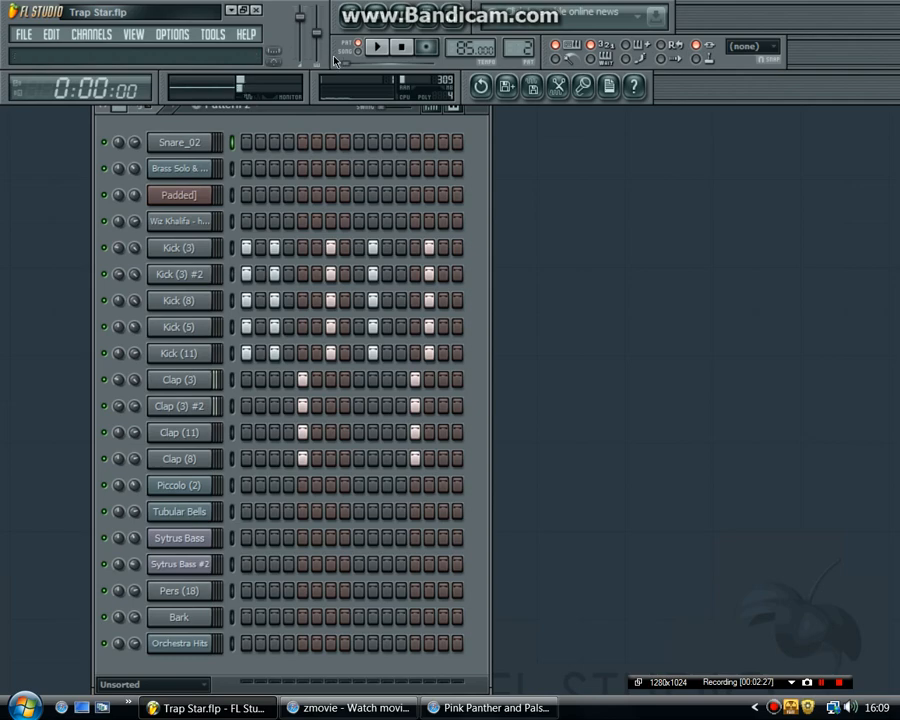
pyautogui.press('space')
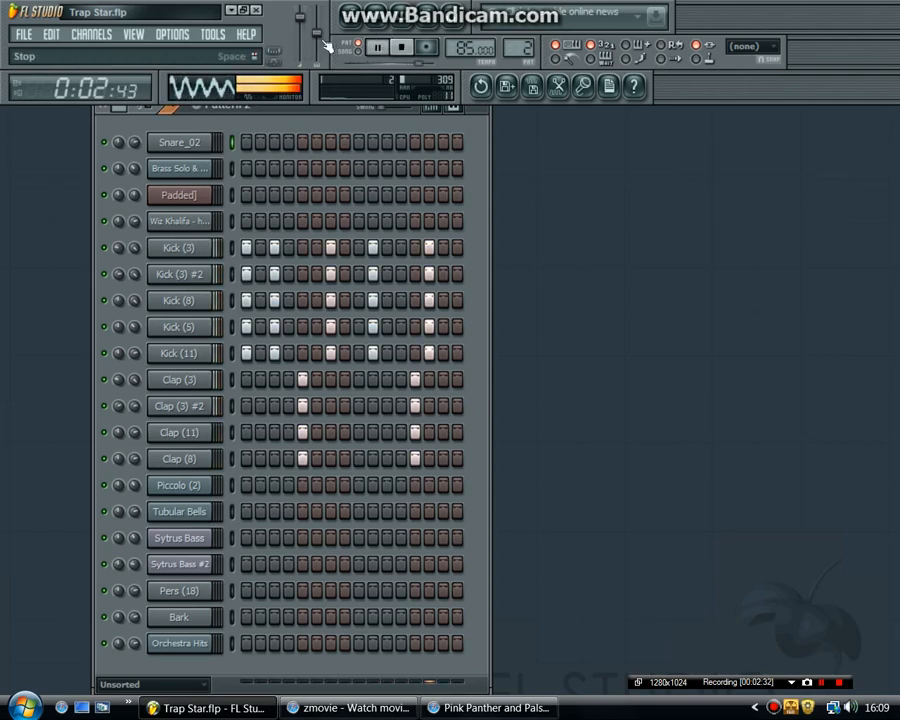
pyautogui.press('space')
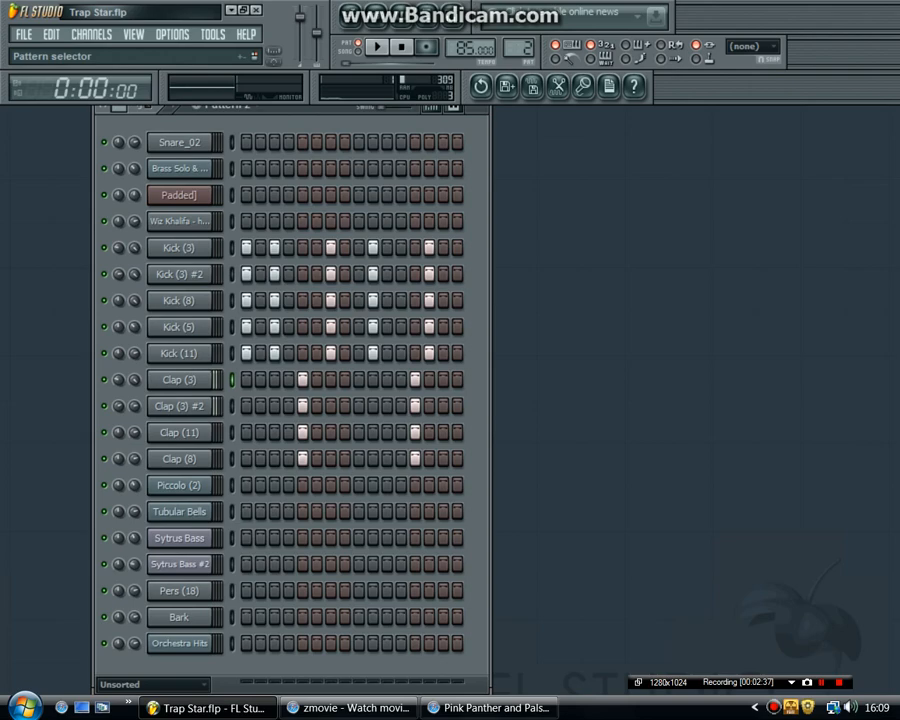
pyautogui.scroll(1, 518, 47)
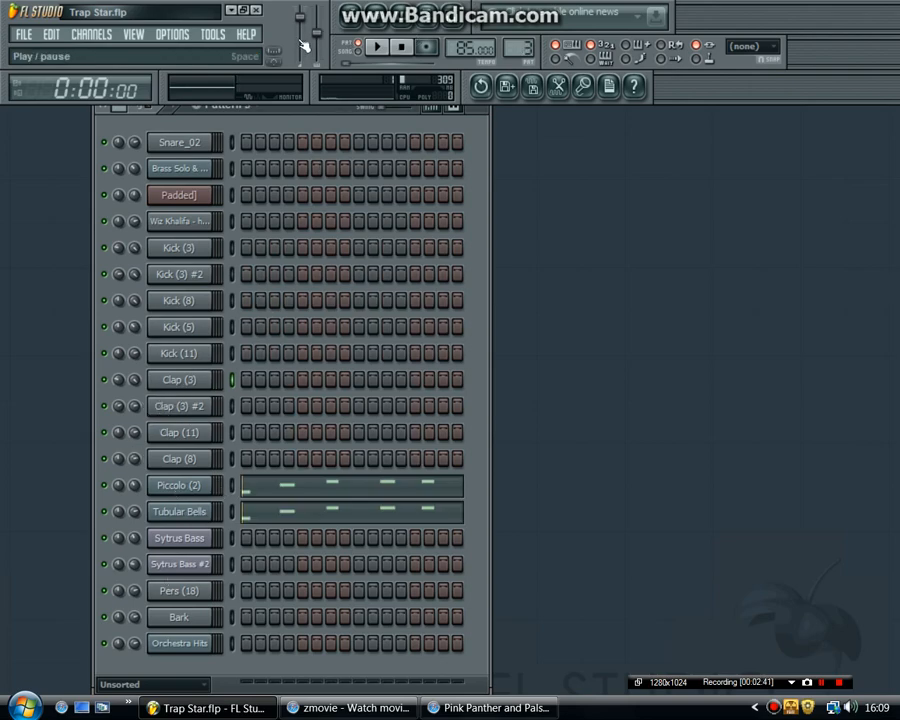
pyautogui.click(377, 46)
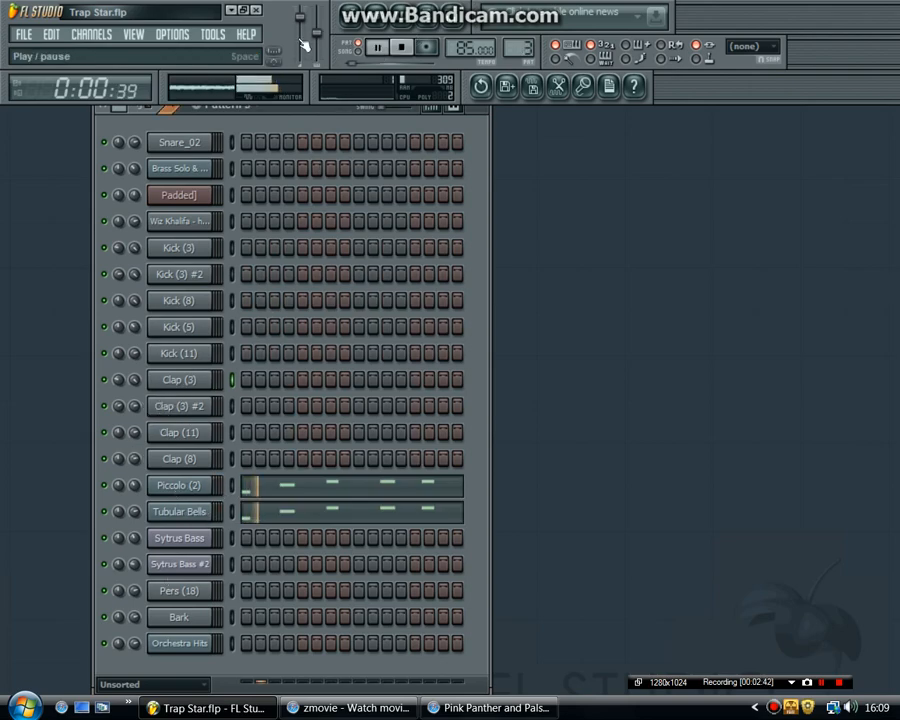
pyautogui.click(410, 50)
# Audition pattern 4's Sytrus Bass chords and pattern 5's Pers (18) percussion hits
pyautogui.scroll(1, 518, 47)
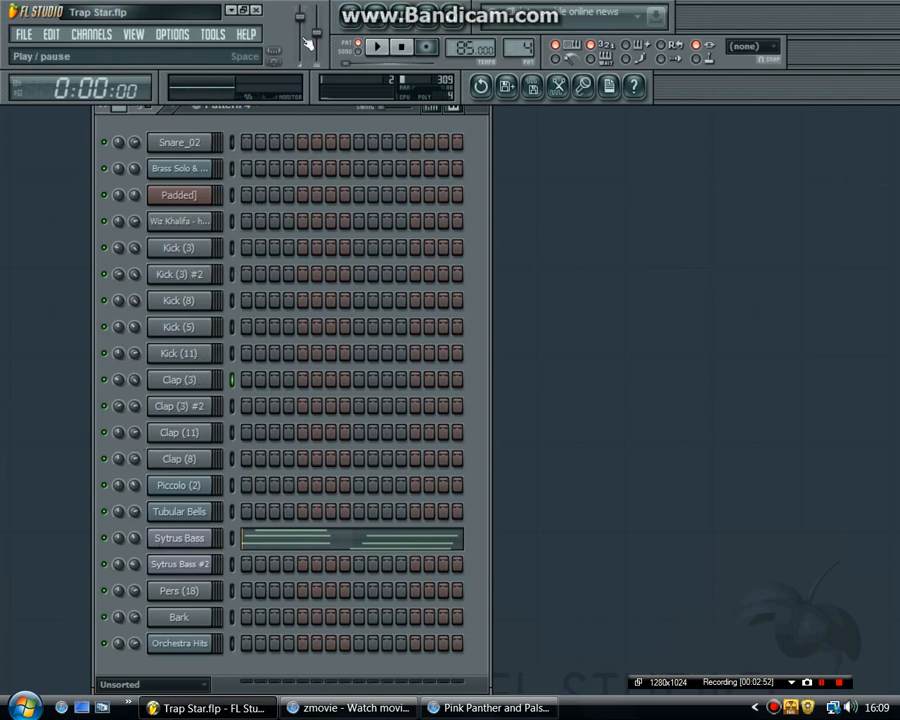
pyautogui.press('space')
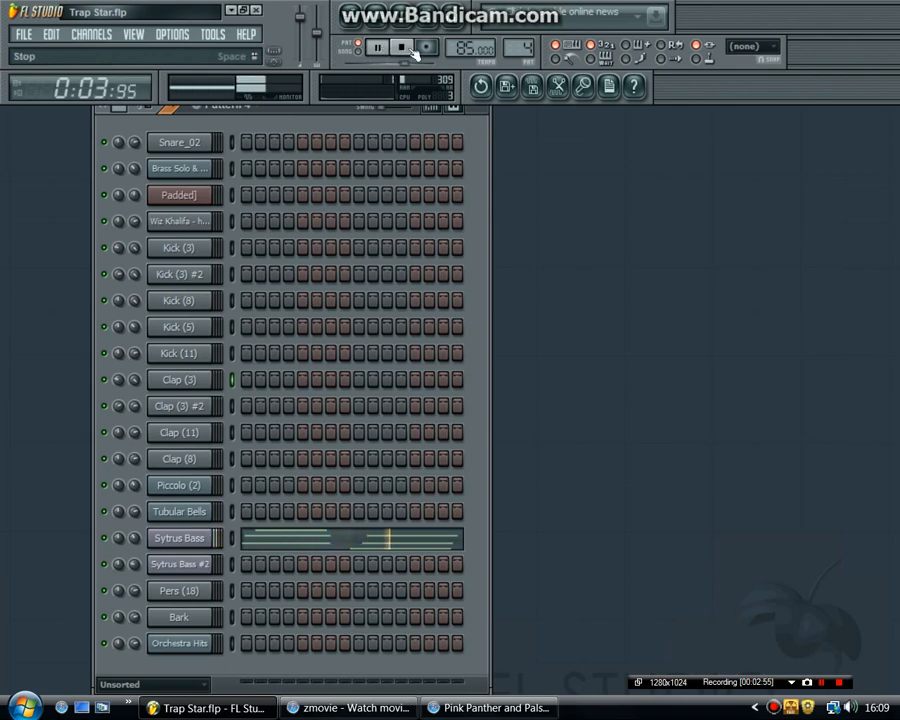
pyautogui.press('space')
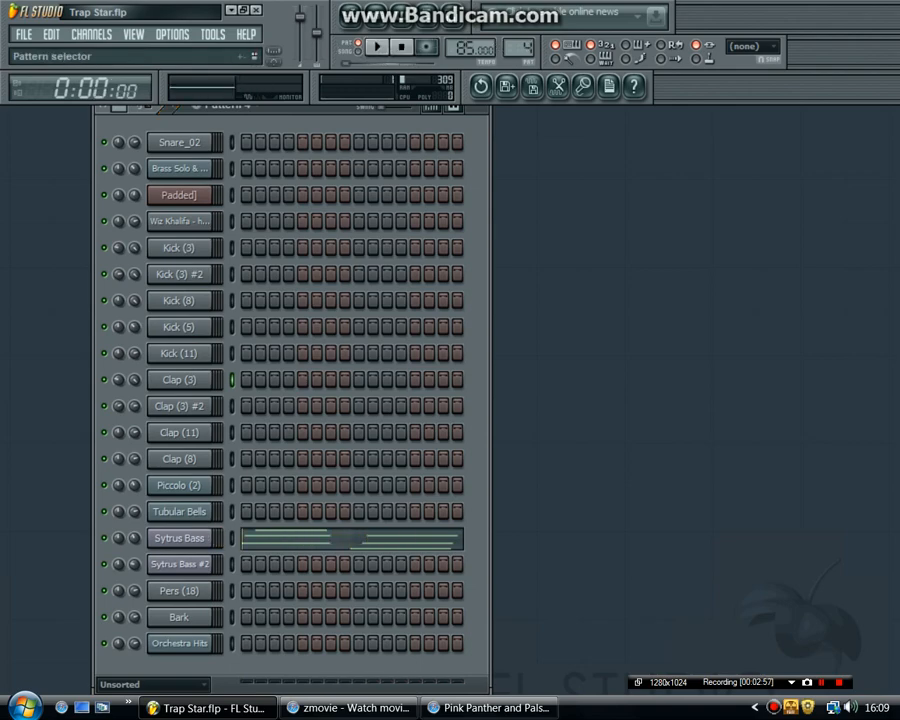
pyautogui.moveTo(519, 48); pyautogui.dragTo(519, 40)
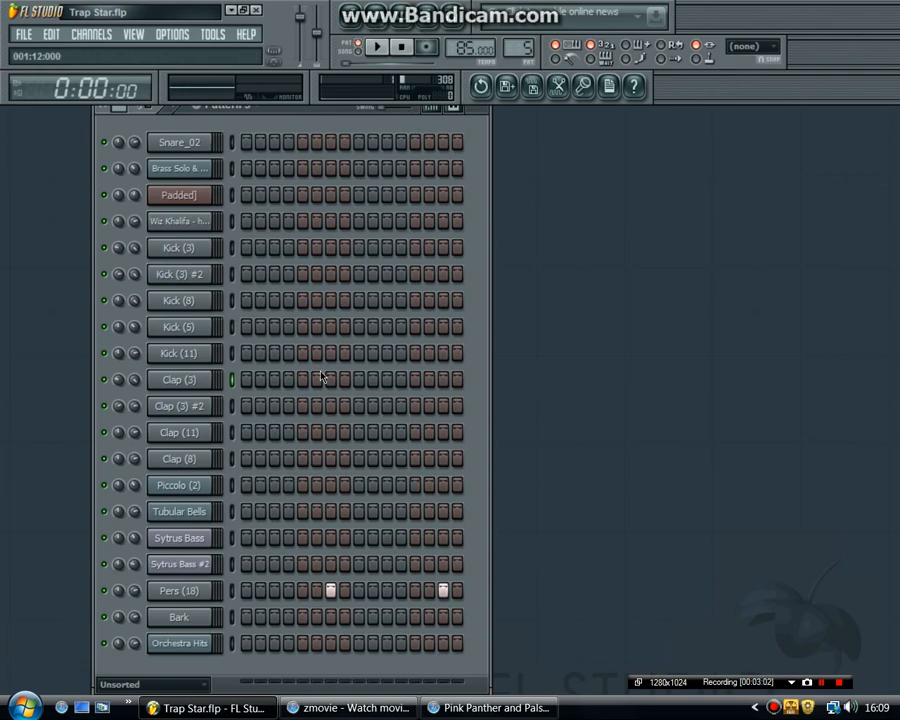
pyautogui.click(376, 46)
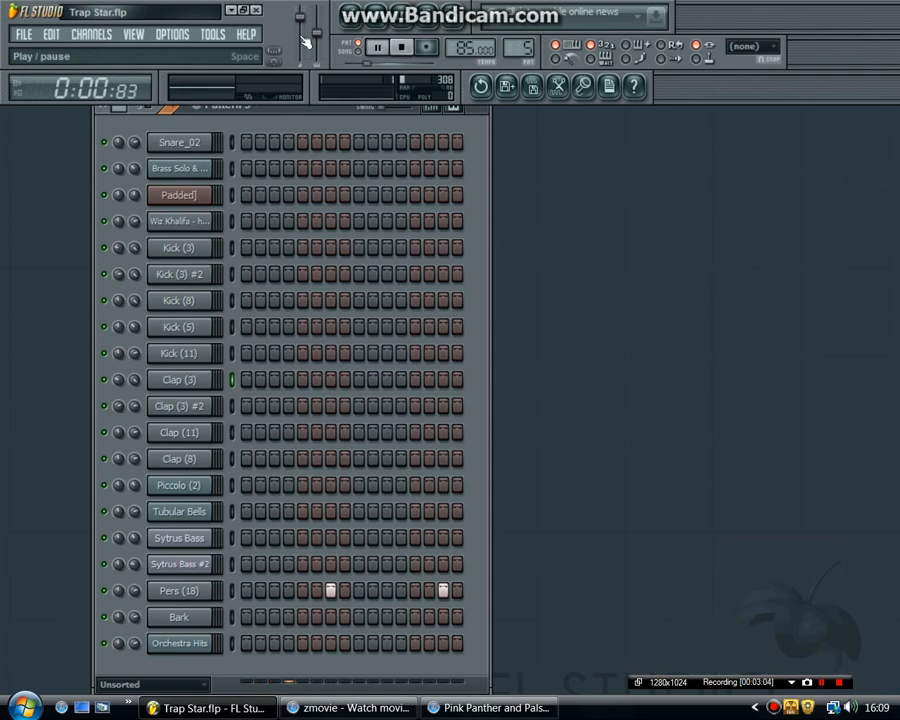
pyautogui.click(401, 48)
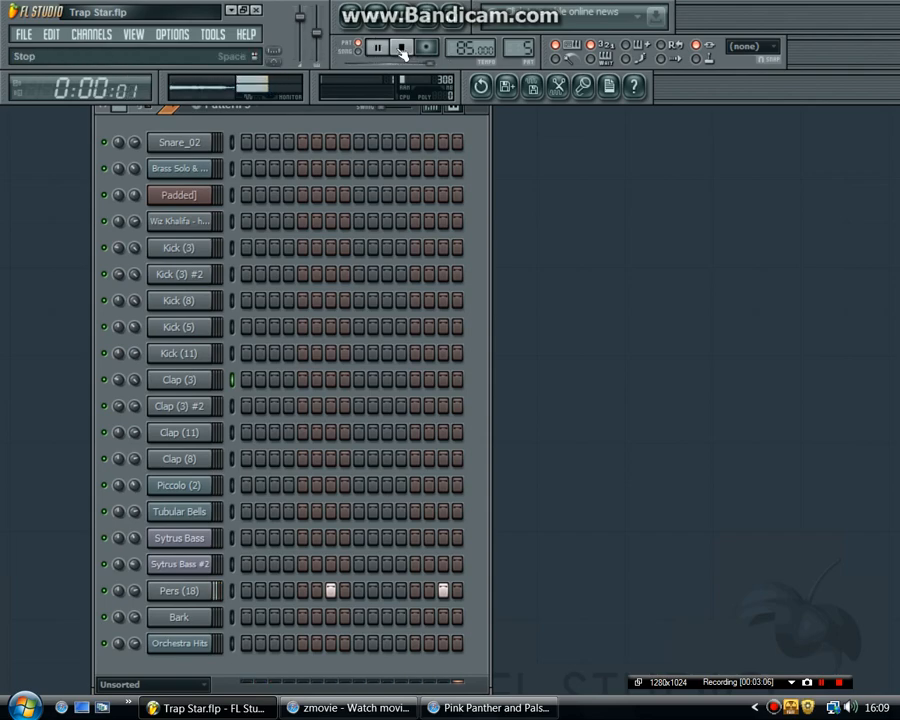
# Audition pattern 6's Wiz Khalifa hi-hat roll on its own
pyautogui.moveTo(520, 48); pyautogui.dragTo(520, 40)
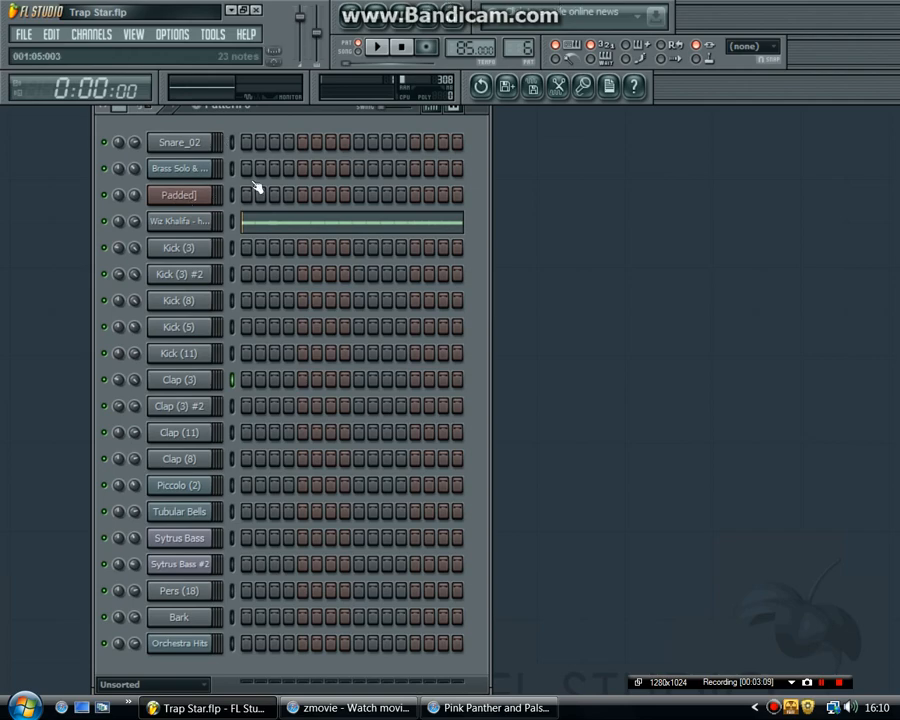
pyautogui.press('space')
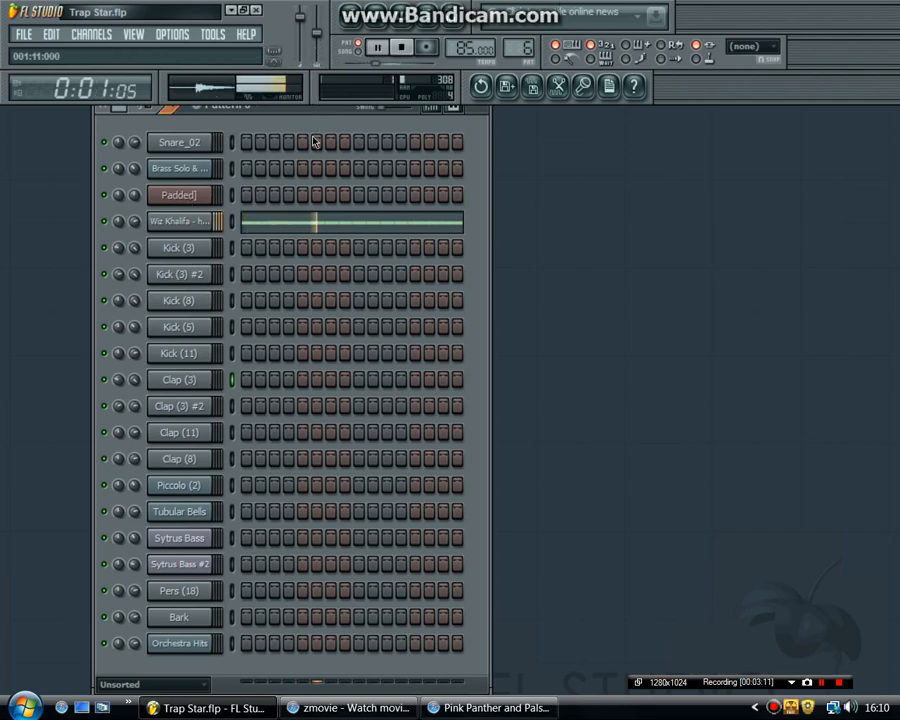
pyautogui.press('space')
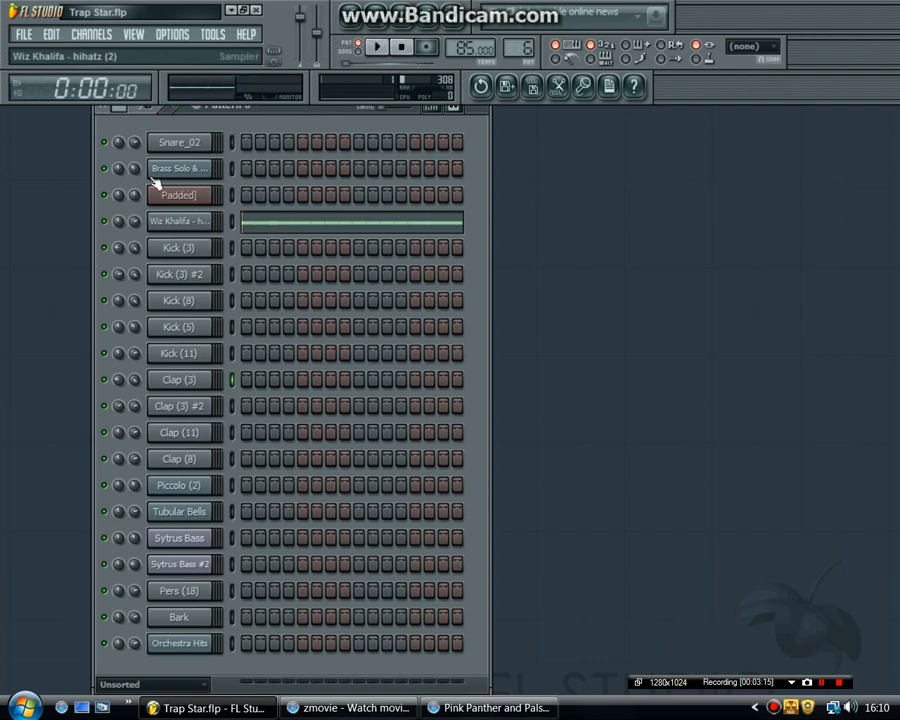
# Clone the Wiz Khalifa hi-hat channel in pattern 6 and fill all 16 steps of the clone
pyautogui.rightClick(210, 216)
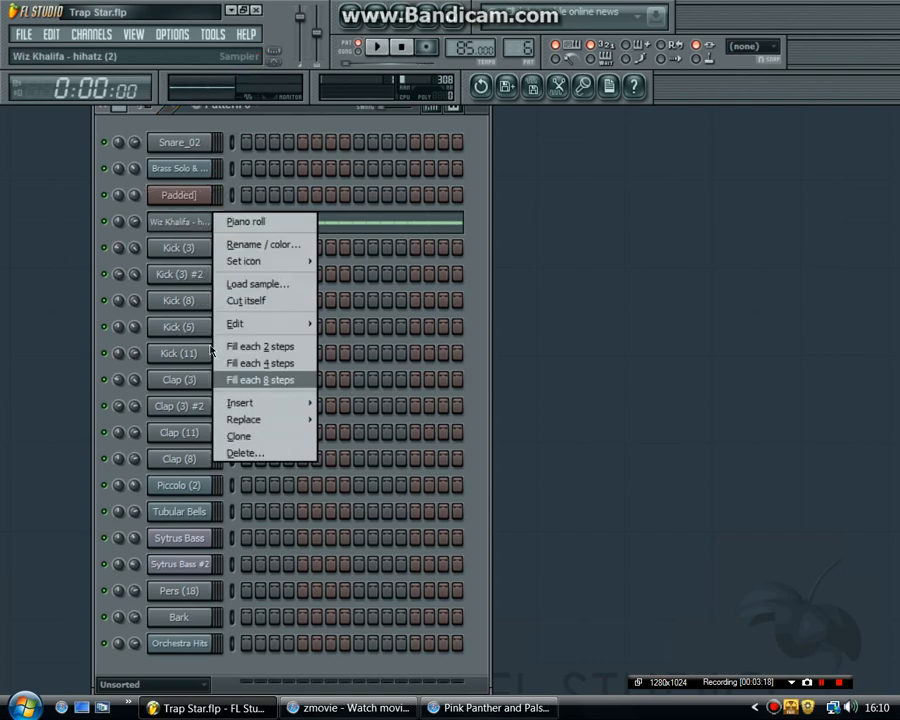
pyautogui.click(239, 436)
pyautogui.click(501, 164)
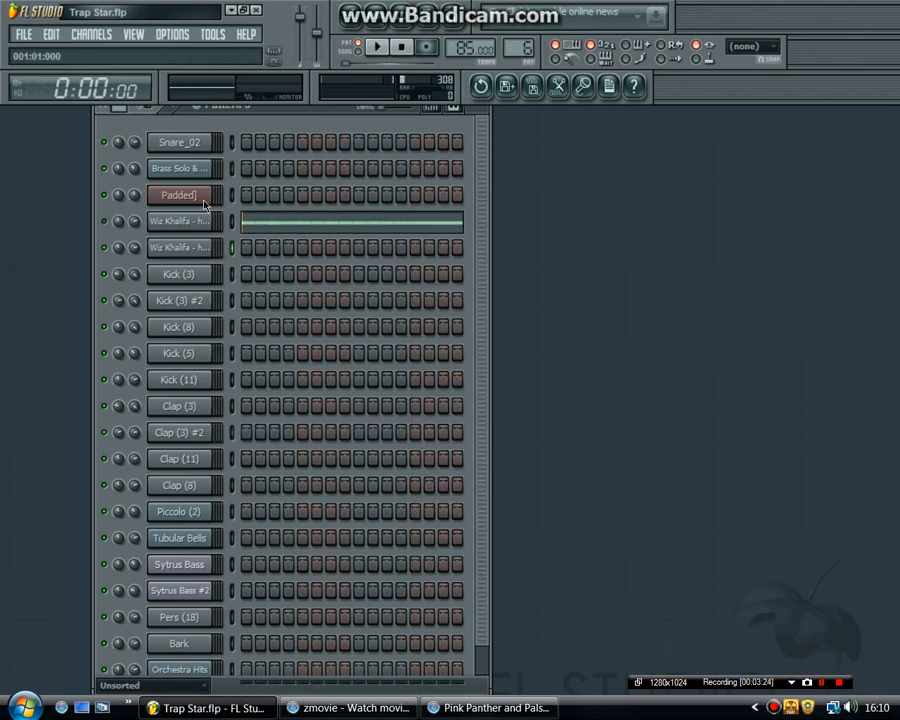
pyautogui.moveTo(246, 248); pyautogui.dragTo(458, 247)
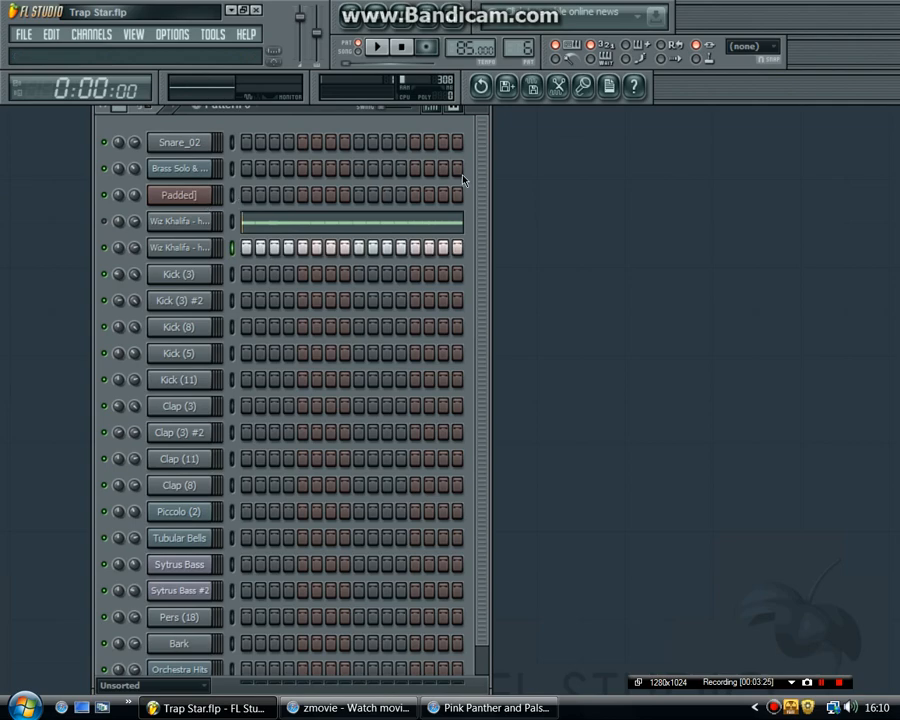
# In the cloned hi-hat's piano roll, split the third C5 note into two half-length notes
pyautogui.rightClick(190, 247)
pyautogui.click(258, 249)
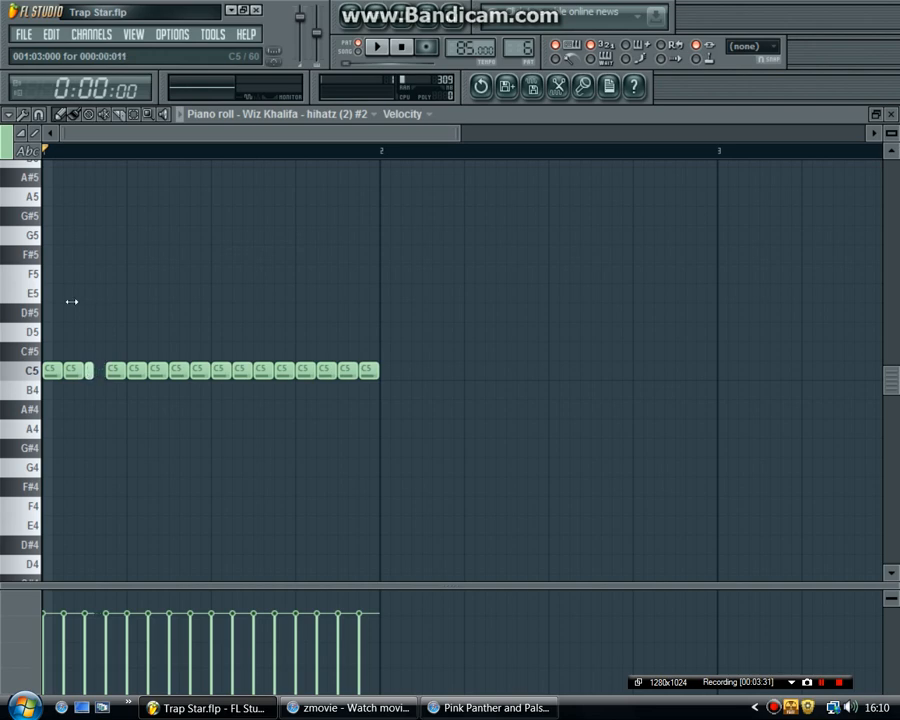
pyautogui.click(100, 390)
pyautogui.doubleClick(100, 390)
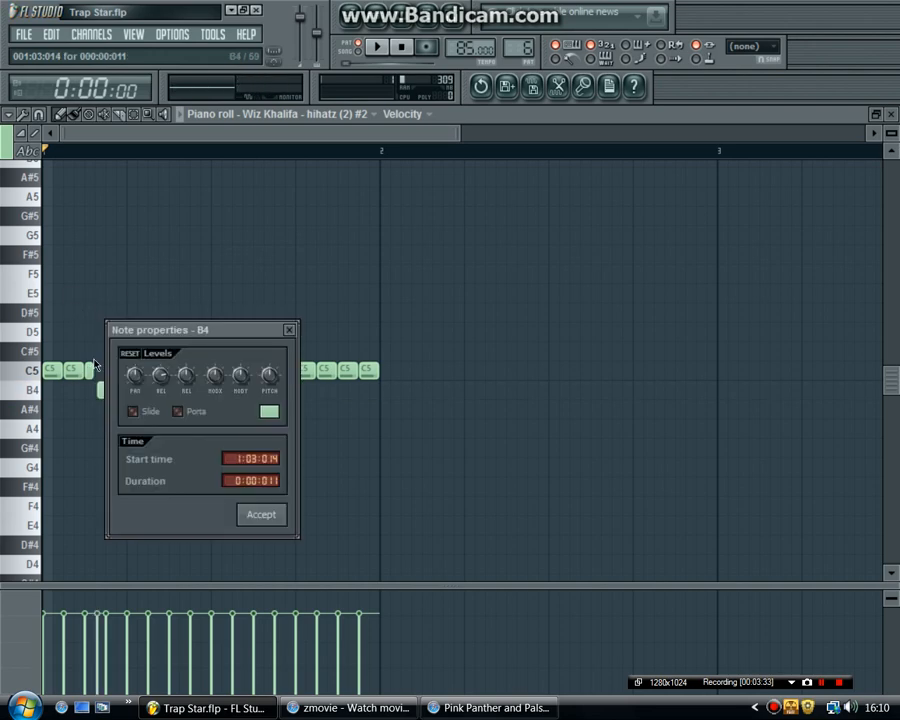
pyautogui.click(290, 330)
pyautogui.press('Delete')
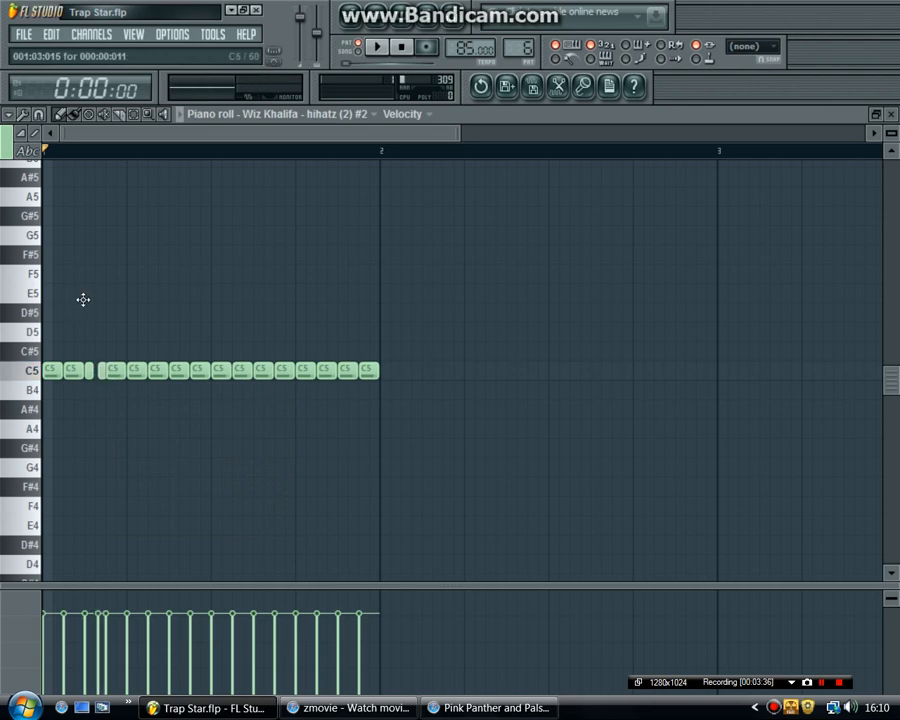
pyautogui.click(100, 370)
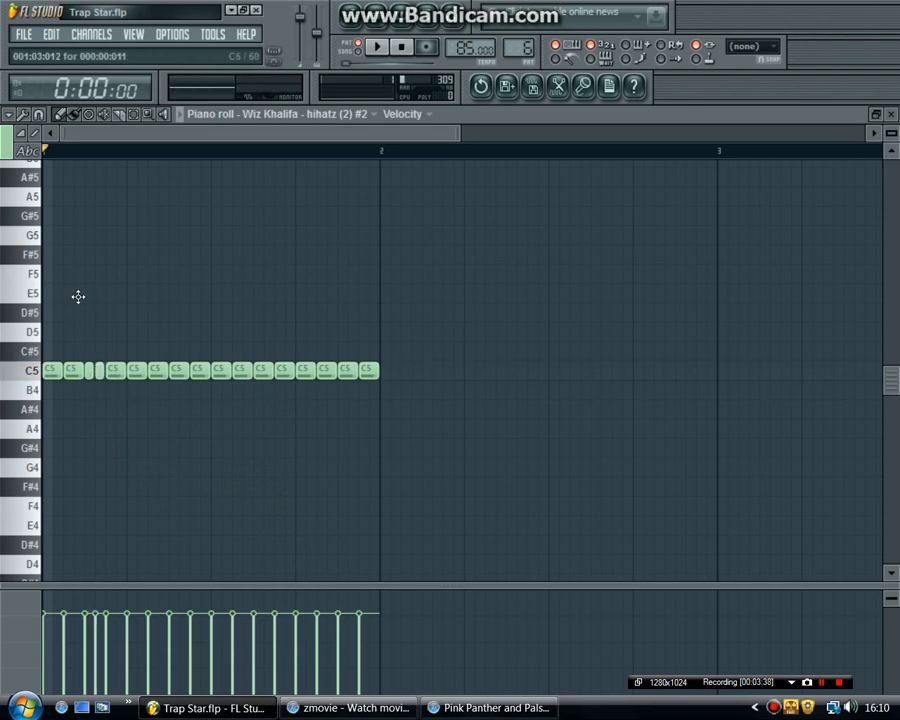
# Replace the fourth full-length C5 note with two half-length hits in the cloned hi-hat's piano roll
pyautogui.rightClick(112, 370)
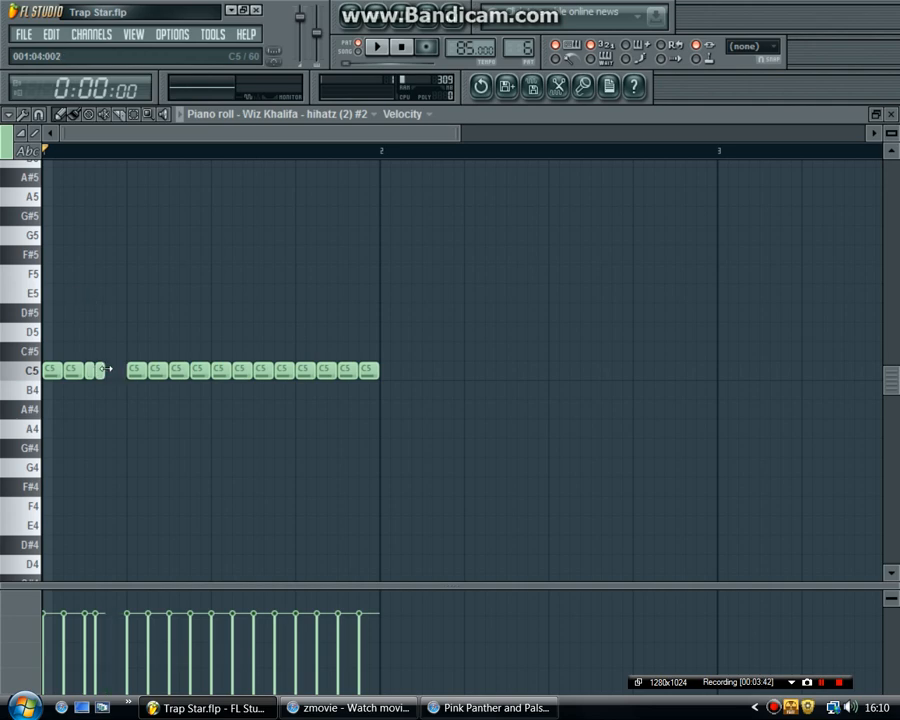
pyautogui.click(112, 370)
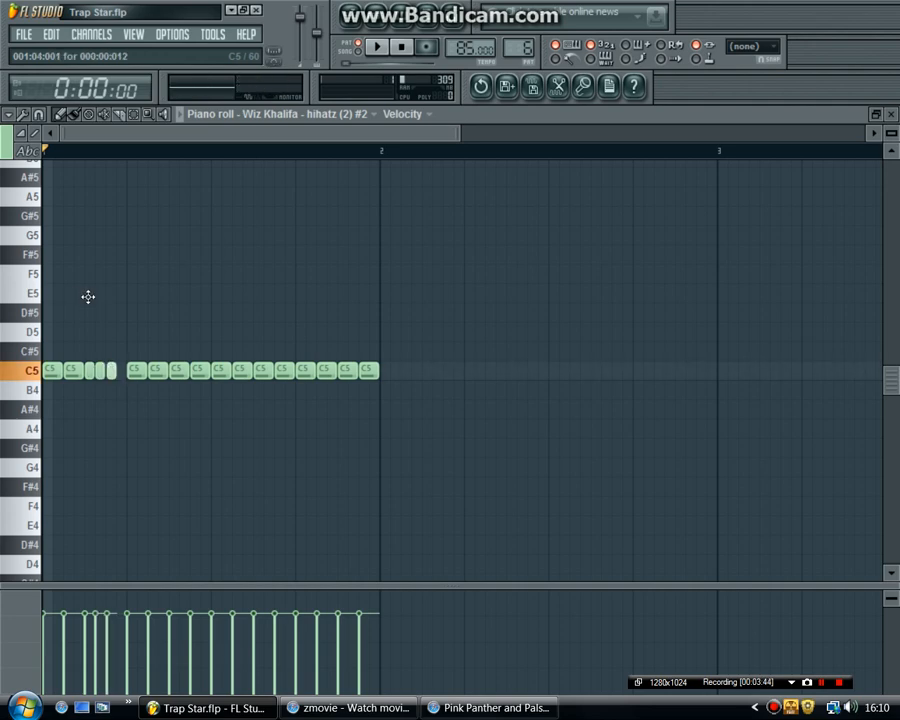
pyautogui.click(115, 370)
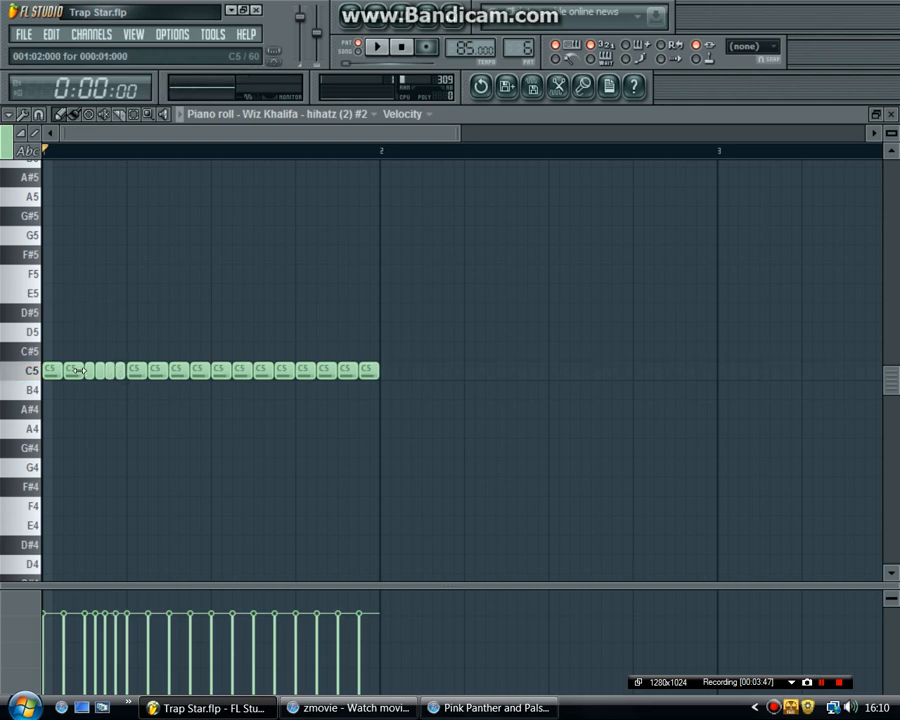
# Replace the fifth full-length C5 note with two half-length hits to extend the hi-hat roll
pyautogui.rightClick(132, 374)
pyautogui.moveTo(131, 374); pyautogui.dragTo(127, 374)
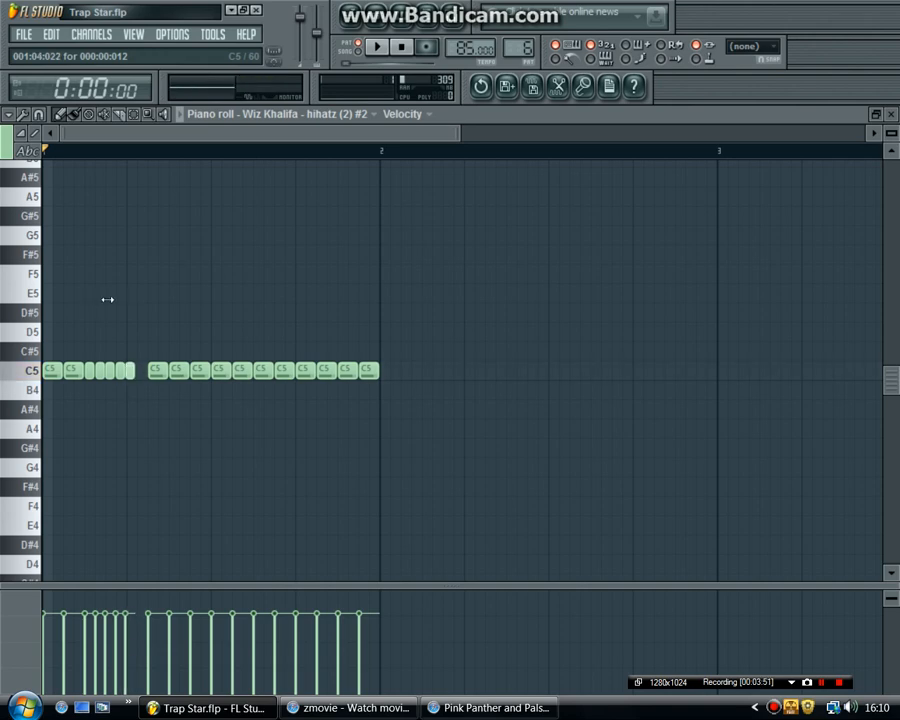
pyautogui.doubleClick(133, 374)
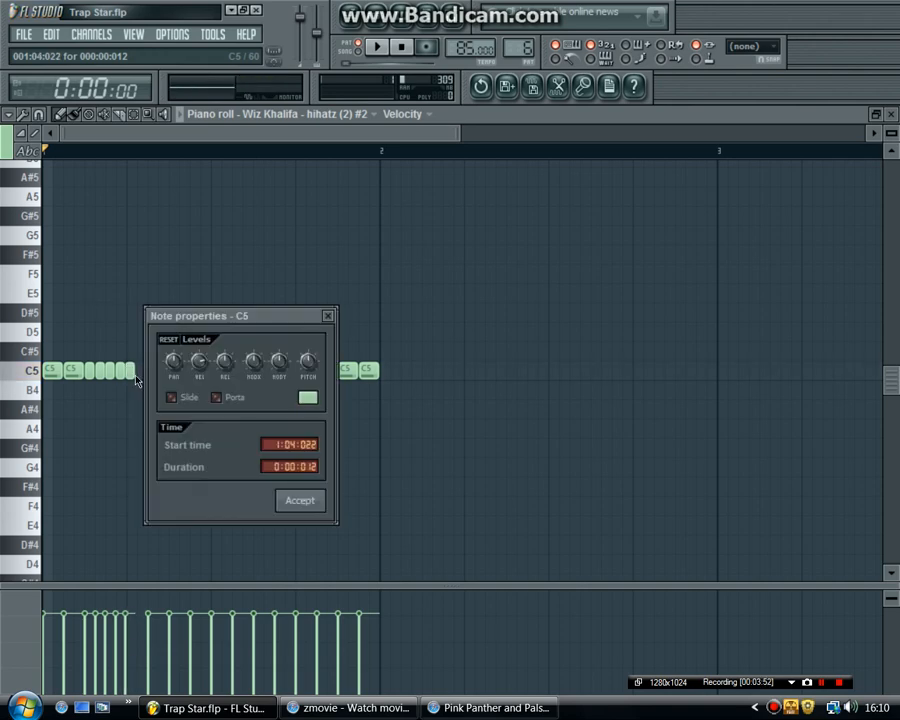
pyautogui.click(328, 316)
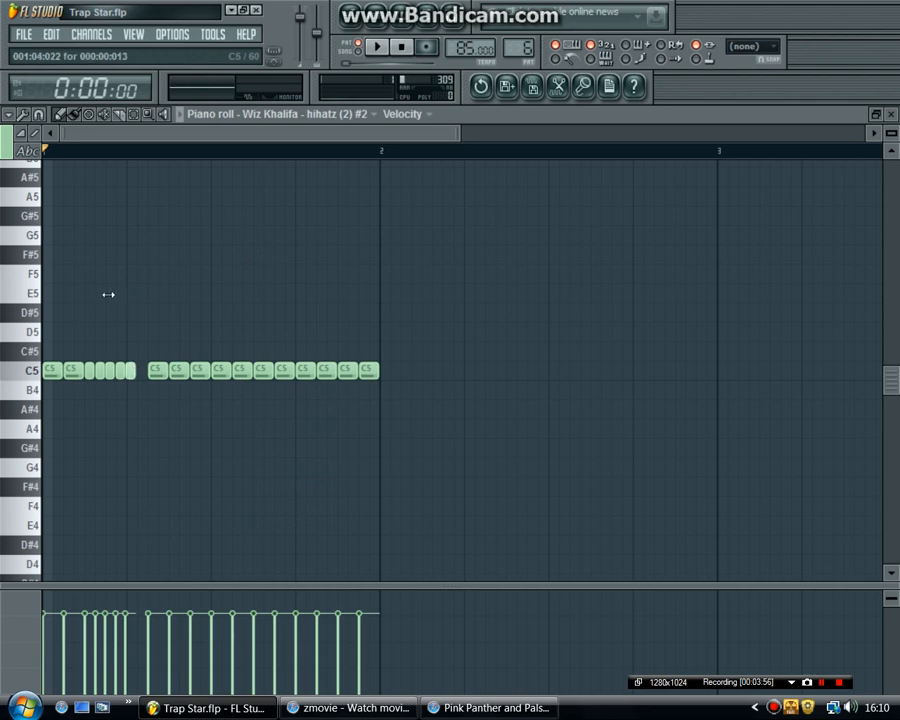
pyautogui.click(143, 372)
pyautogui.moveTo(143, 372); pyautogui.dragTo(139, 373)
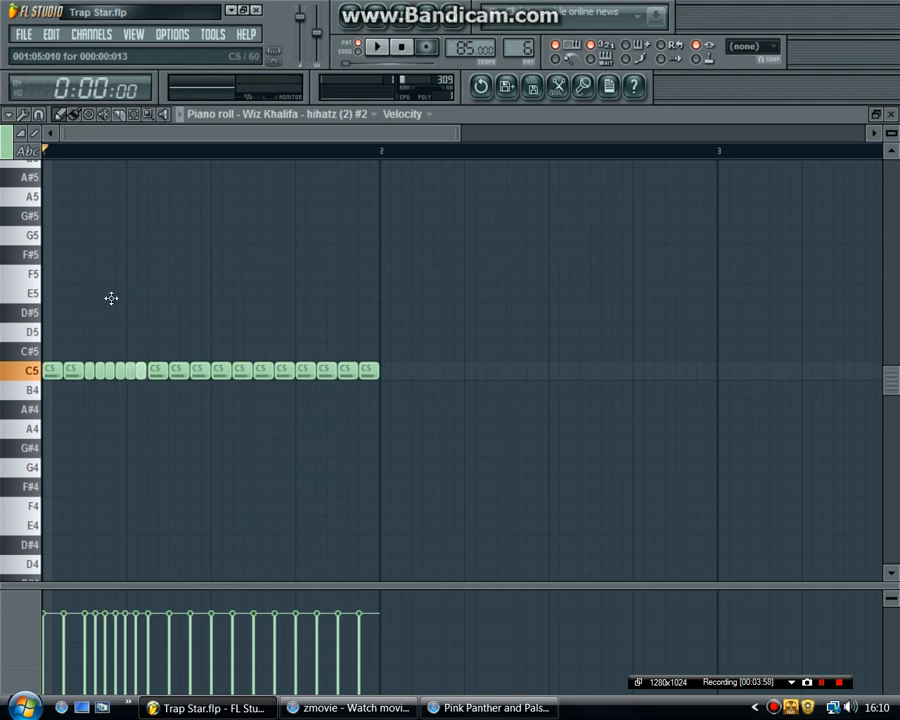
# Play the edited hi-hat roll, erase all its C5 notes, and close the piano roll
pyautogui.click(376, 46)
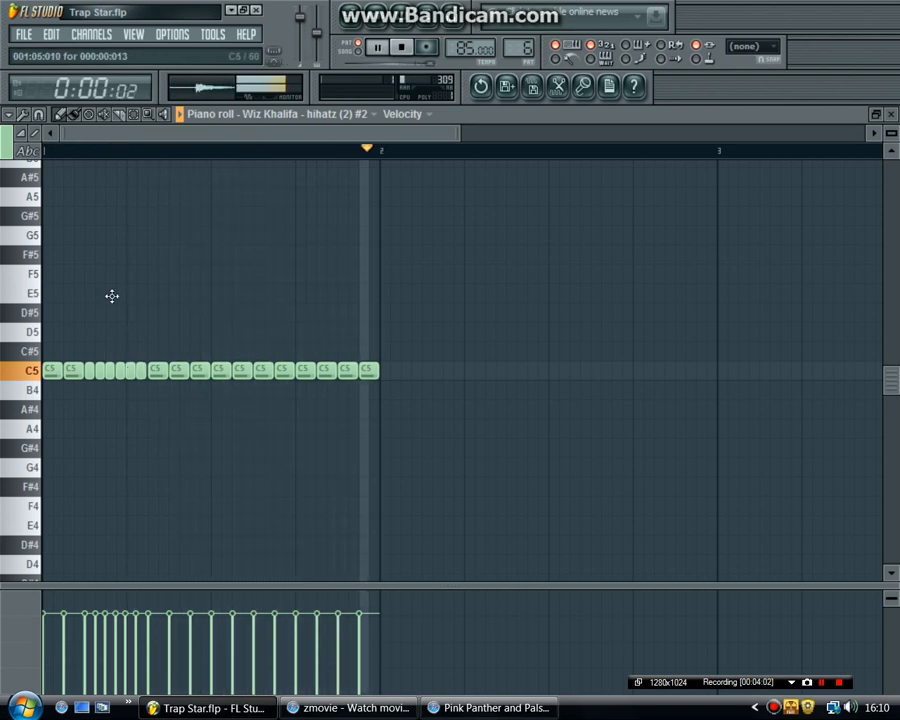
pyautogui.rightClick(132, 371)
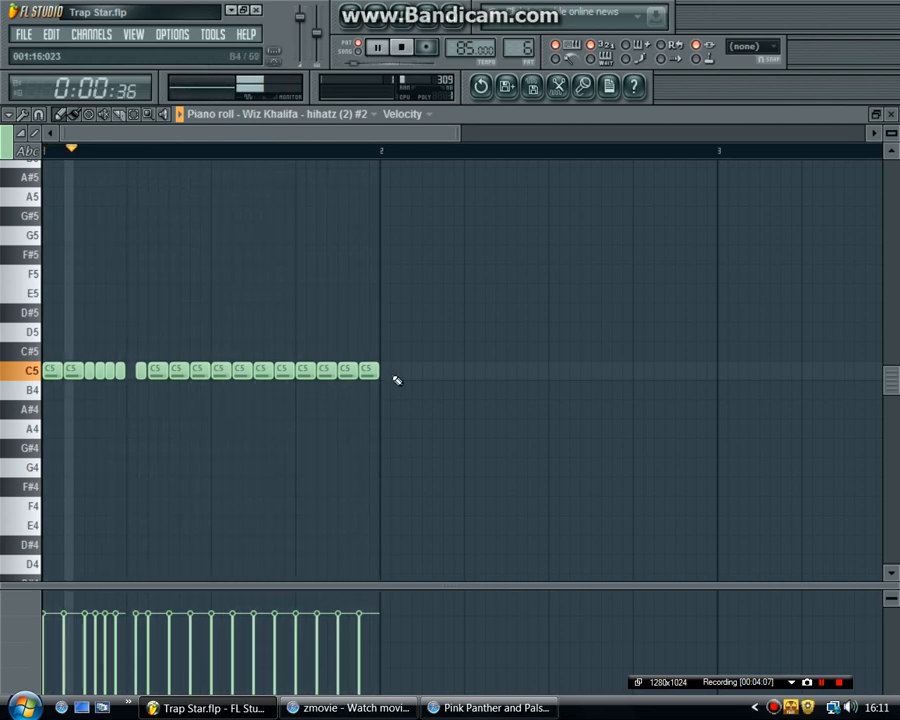
pyautogui.moveTo(394, 377); pyautogui.dragTo(5, 383)
pyautogui.click(402, 47)
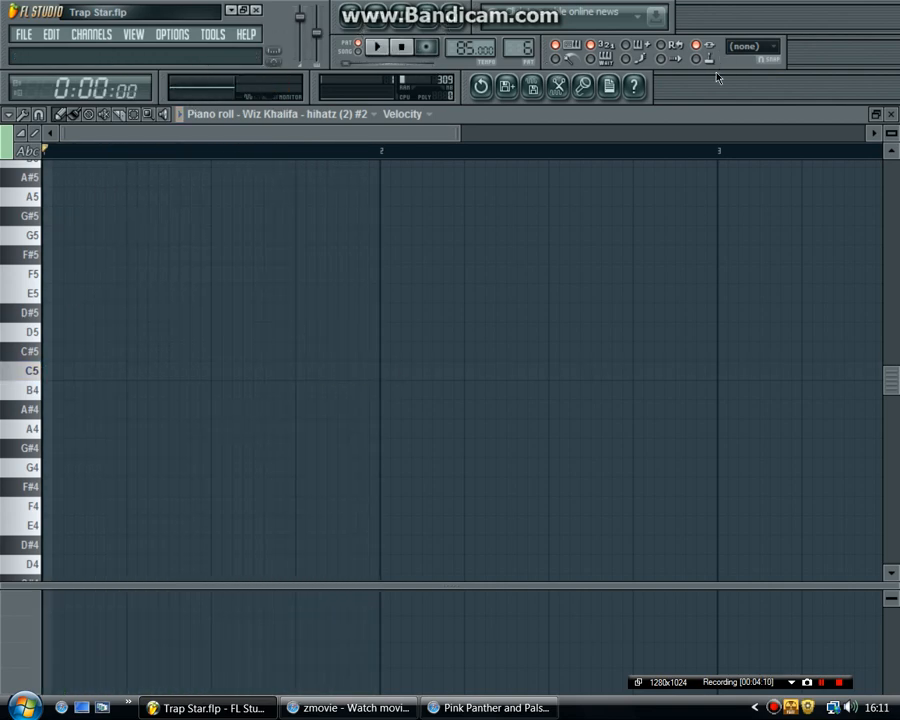
pyautogui.click(892, 114)
# Delete the cloned Wiz Khalifa hi-hat channel
pyautogui.rightClick(210, 243)
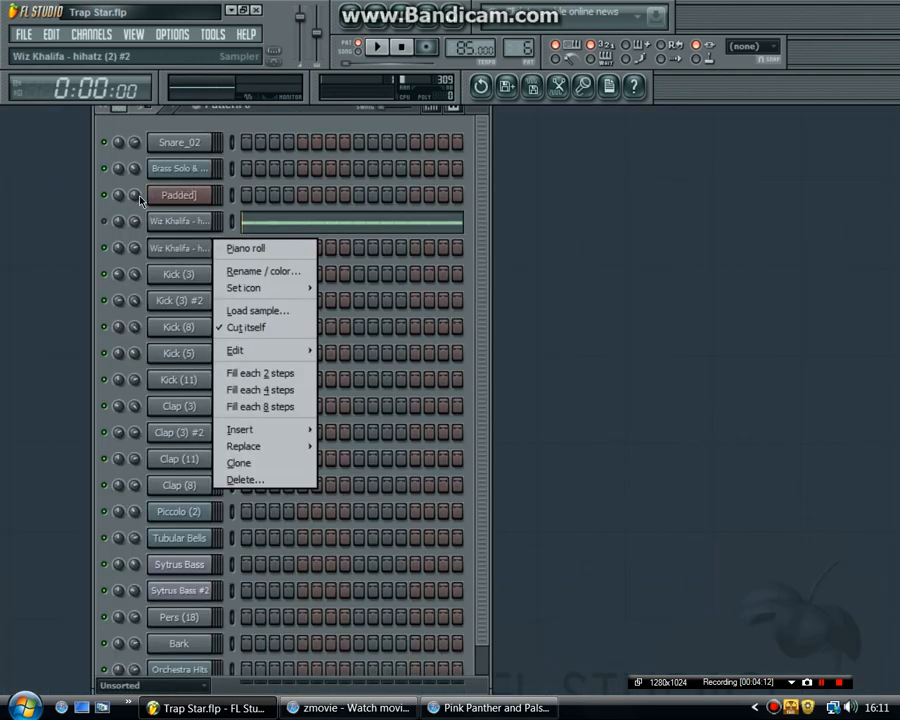
pyautogui.click(243, 477)
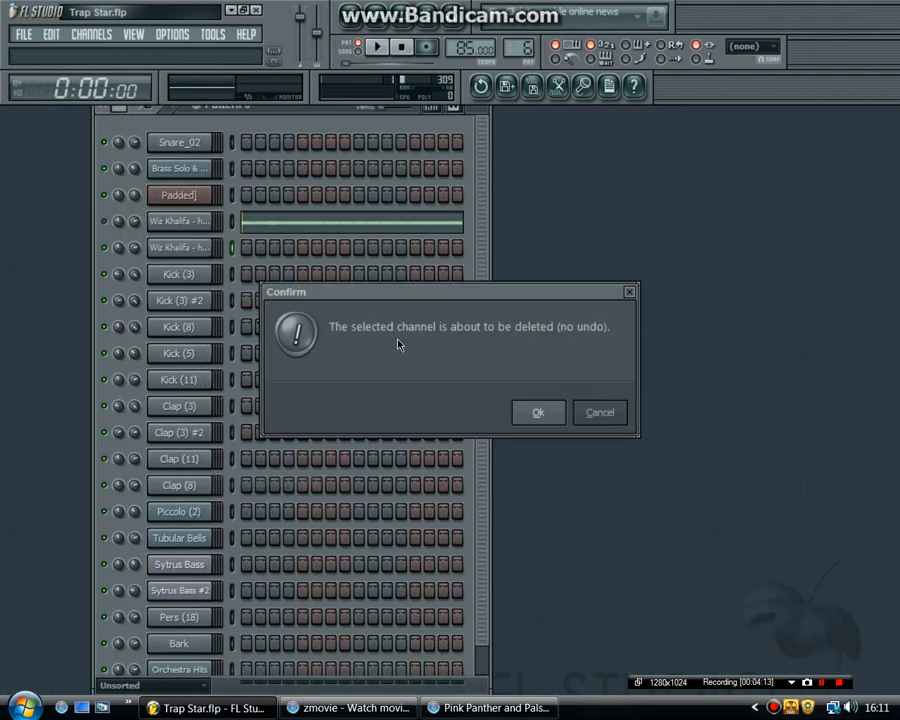
pyautogui.click(530, 416)
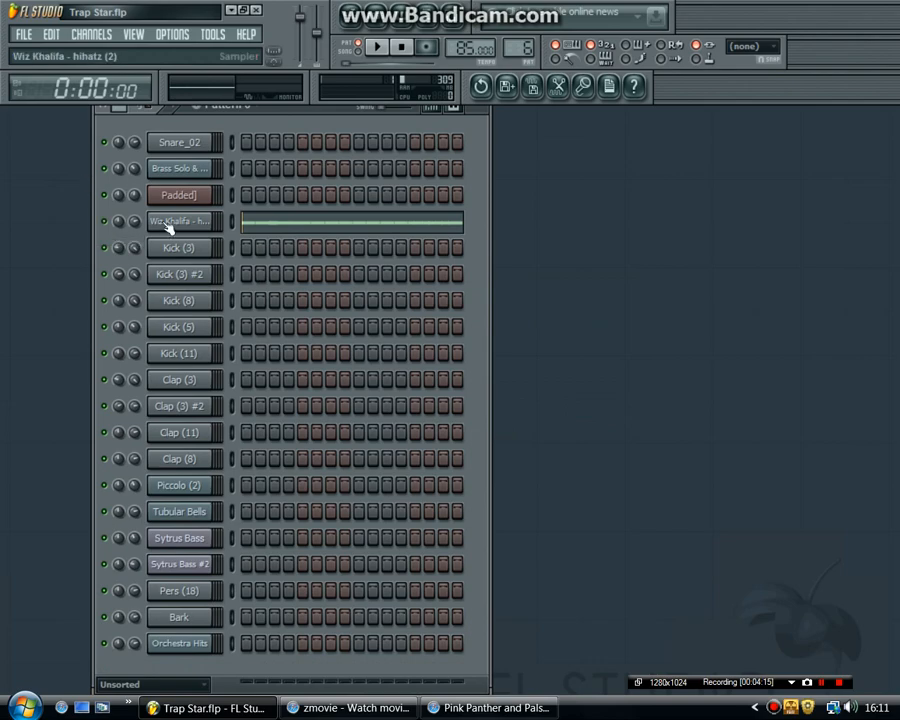
# View and play the original Wiz Khalifa hi-hat channel's notes in the piano roll
pyautogui.rightClick(212, 216)
pyautogui.click(245, 221)
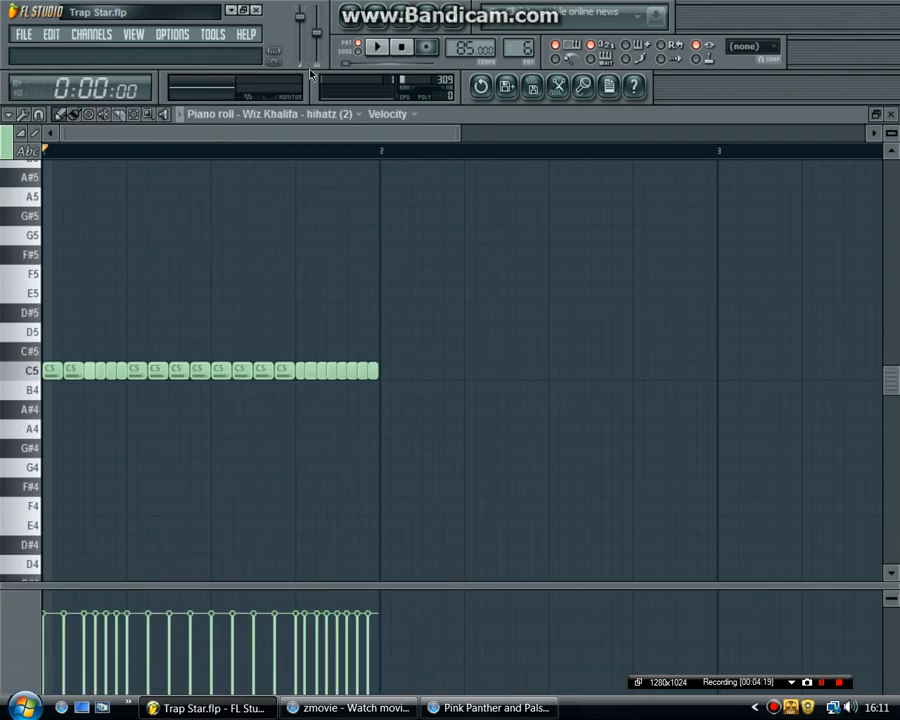
pyautogui.press('space')
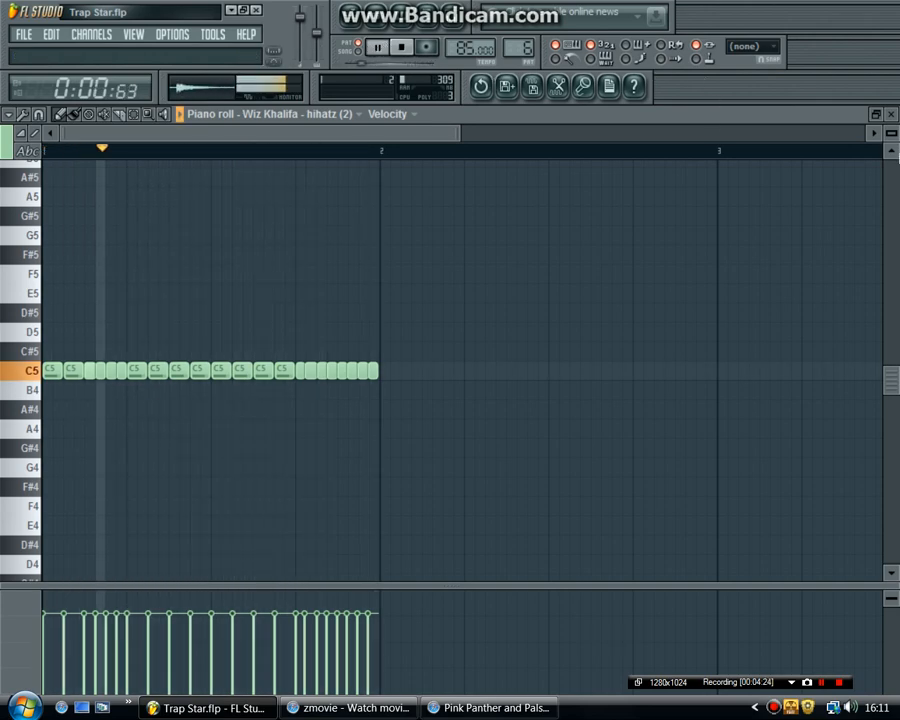
pyautogui.press('Escape')
pyautogui.press('space')
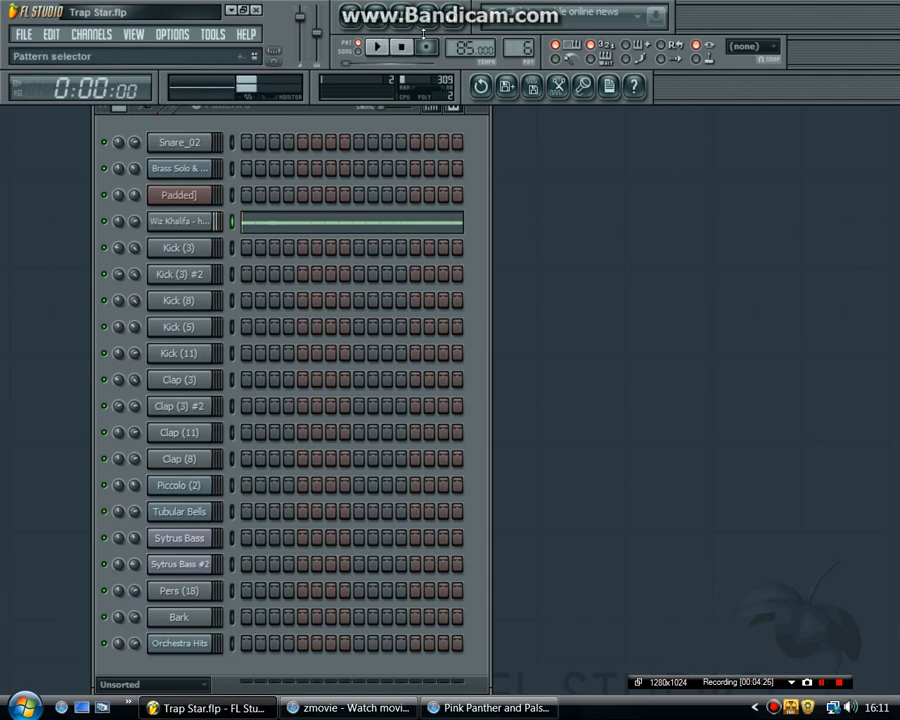
# Audition pattern 7's Bark and Orchestra Hits, replaying the pattern once
pyautogui.moveTo(520, 48); pyautogui.dragTo(520, 40)
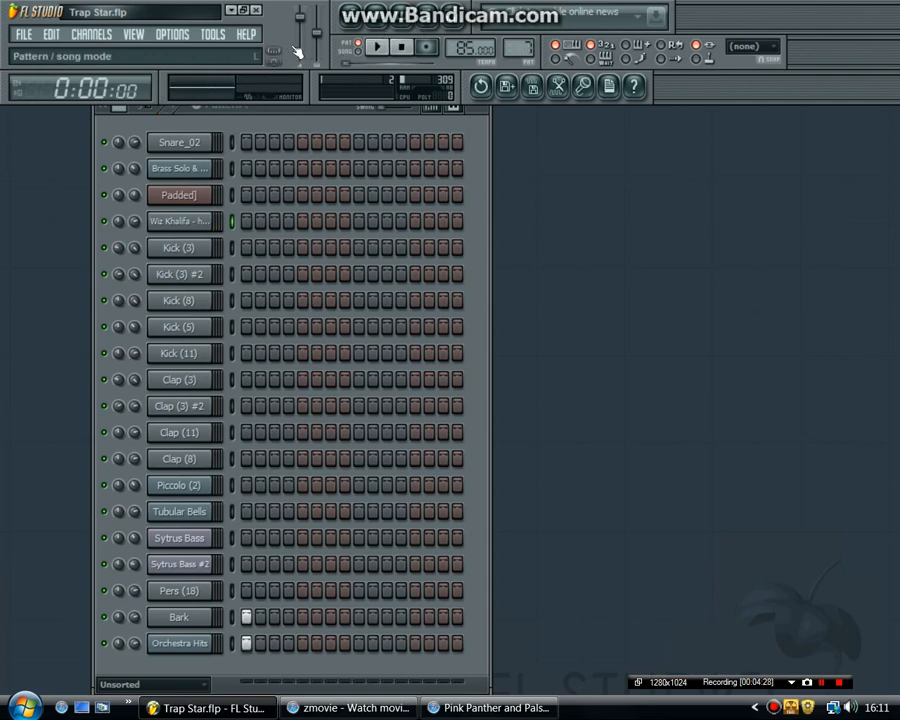
pyautogui.click(378, 52)
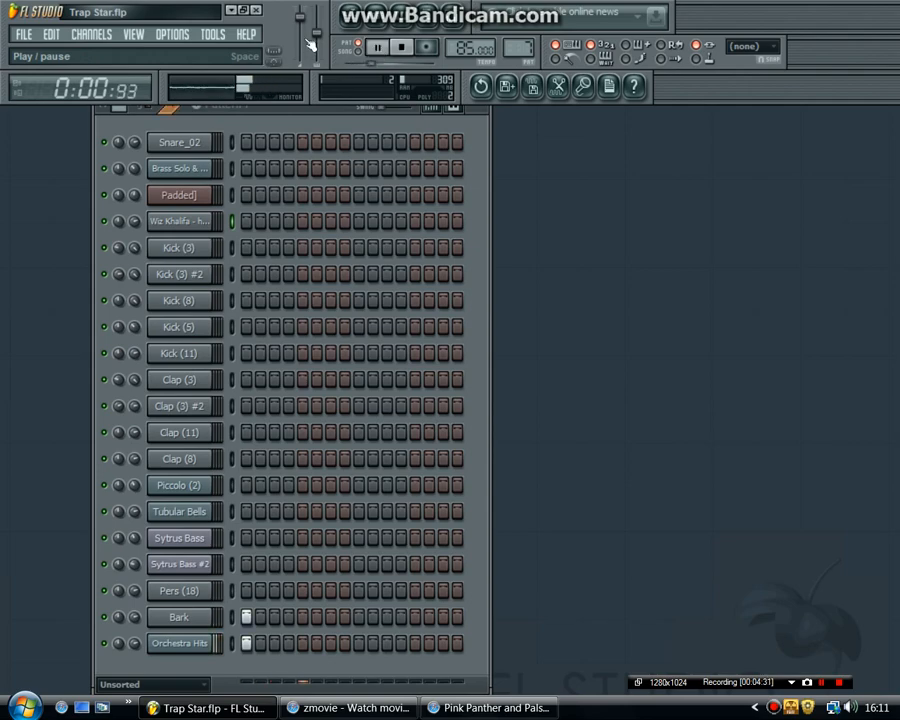
pyautogui.press('space')
pyautogui.press('space')
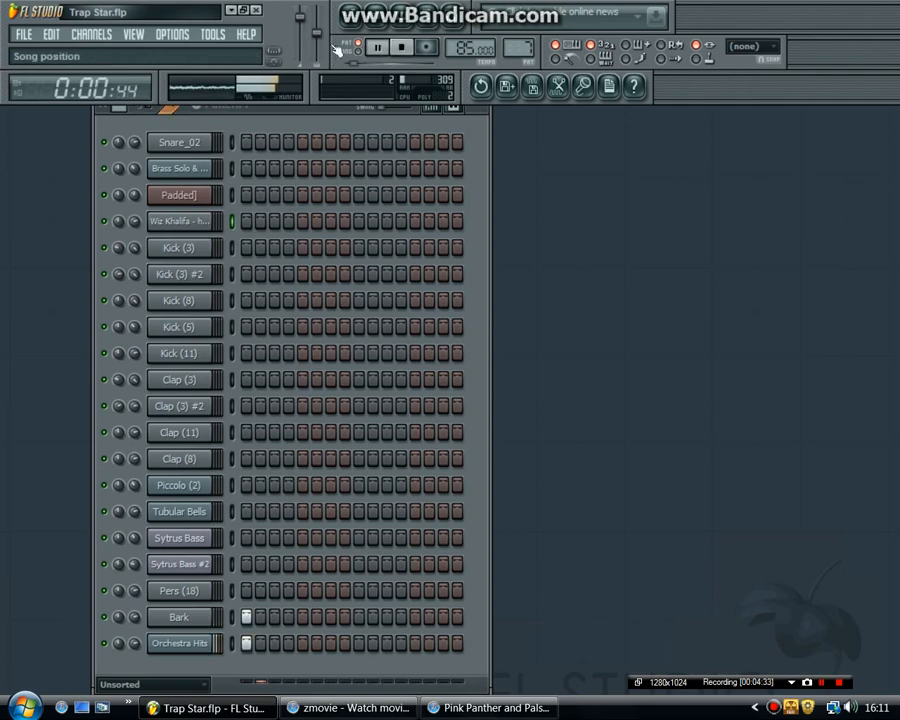
pyautogui.click(401, 46)
# Audition pattern 8's Padded chords on their own
pyautogui.moveTo(519, 48); pyautogui.dragTo(519, 40)
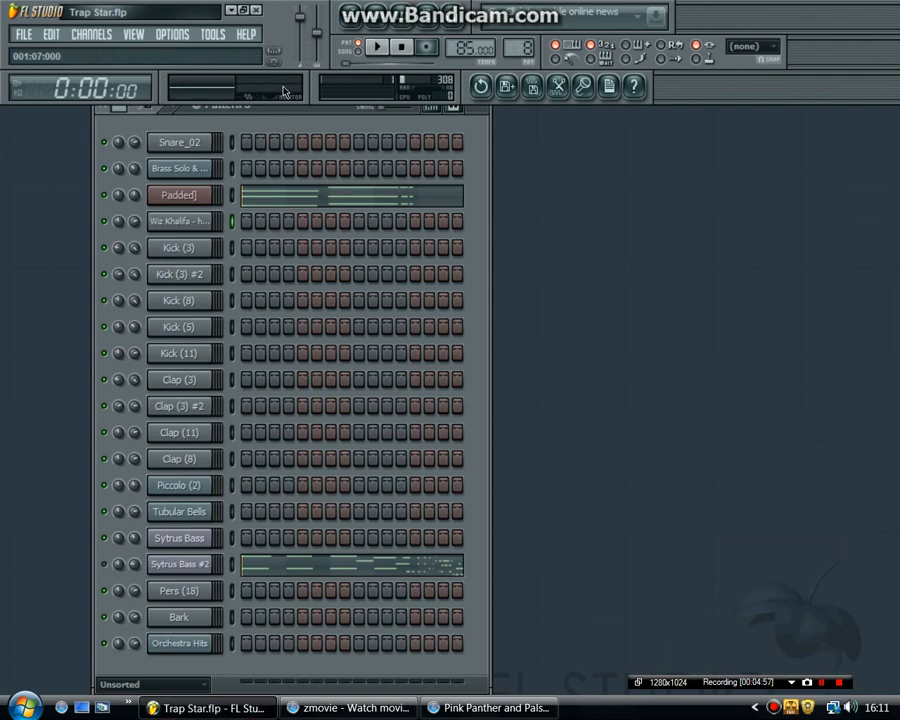
pyautogui.click(379, 49)
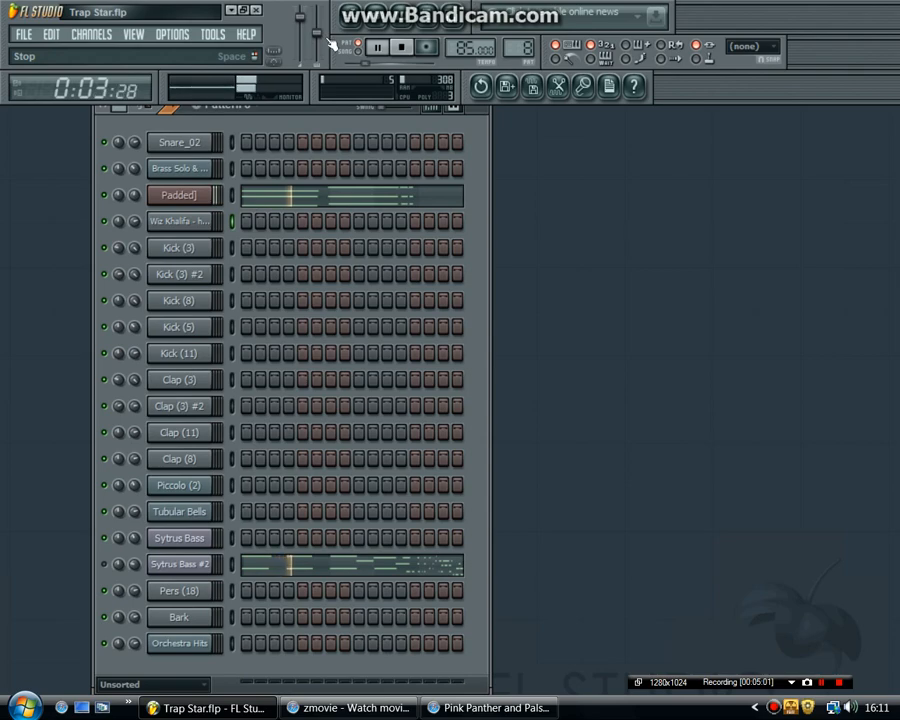
pyautogui.click(404, 48)
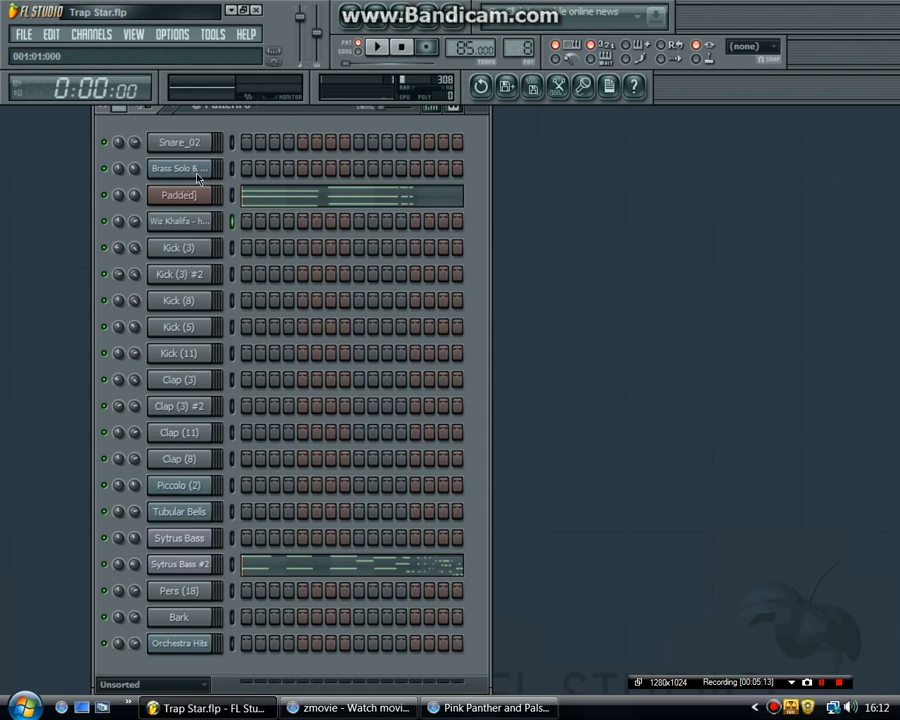
# Examine the full chord progression of the Padded channel in the piano roll
pyautogui.press('F7')
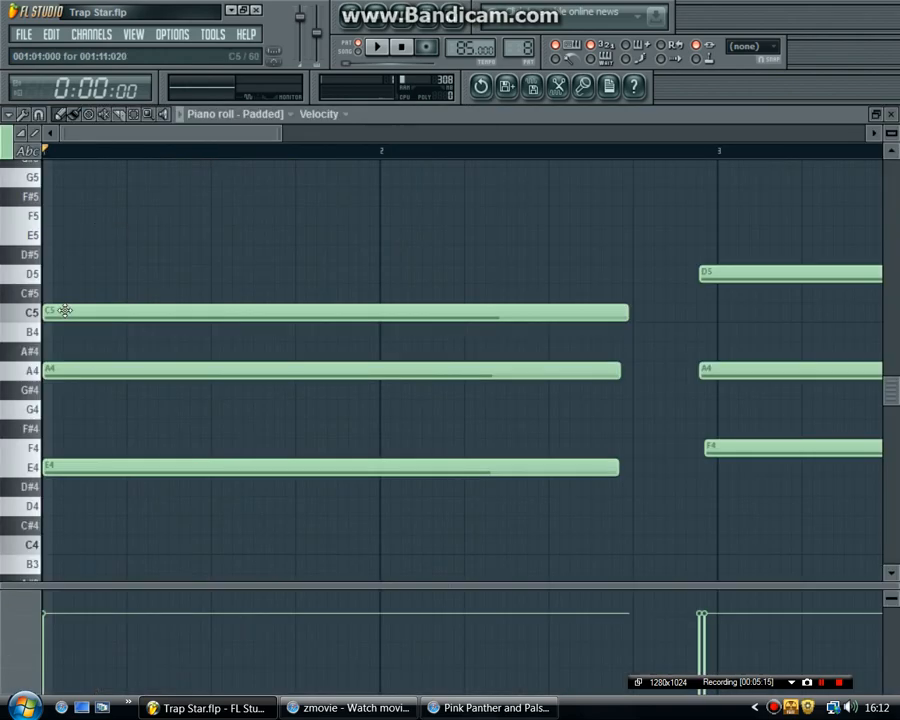
pyautogui.moveTo(279, 137); pyautogui.dragTo(868, 134)
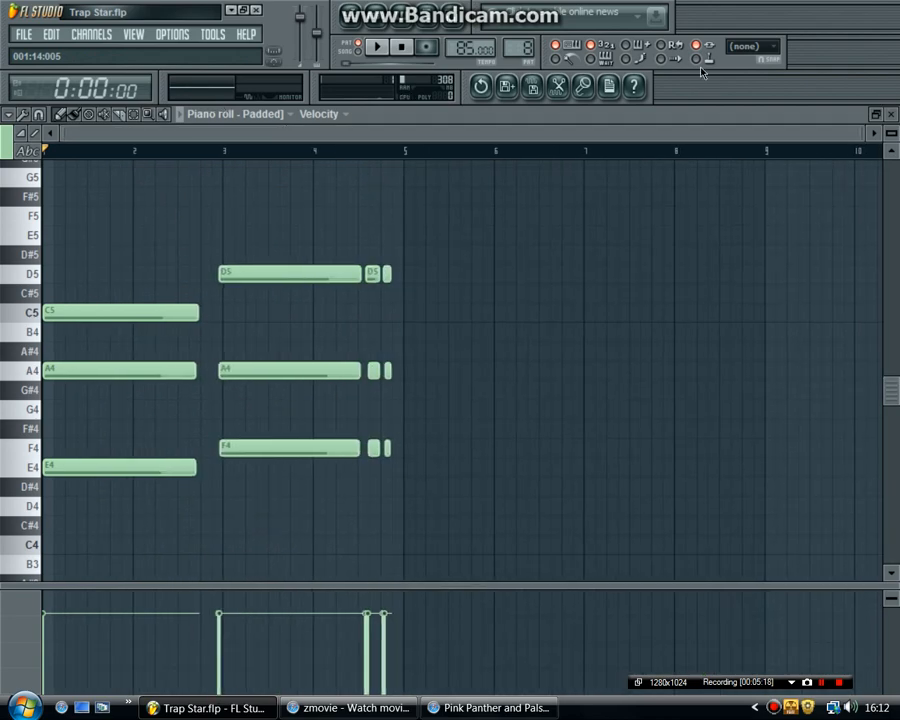
pyautogui.click(893, 114)
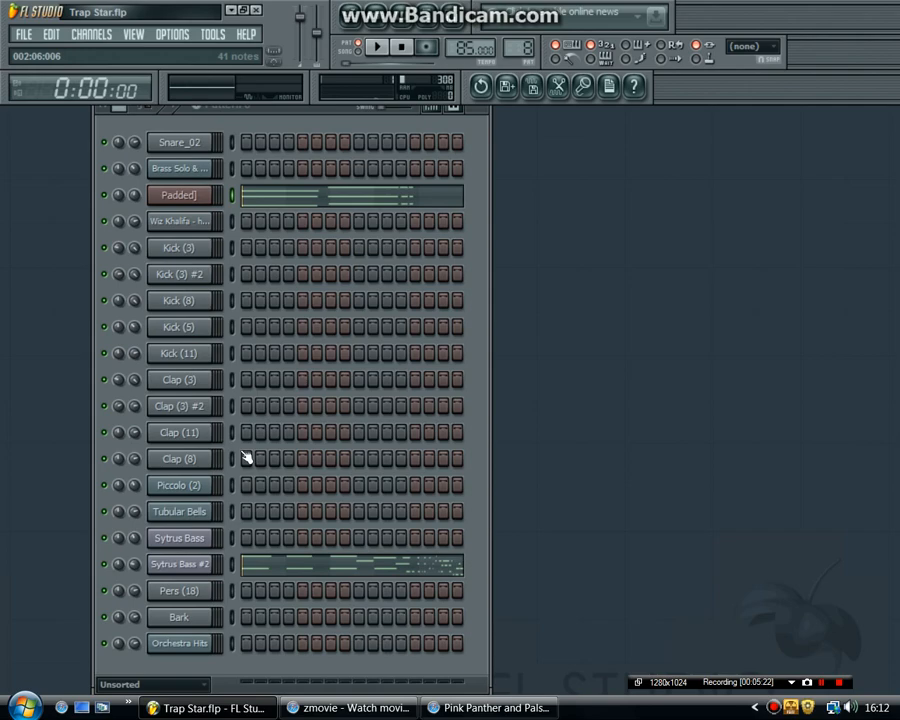
# Examine the complete Sytrus Bass #2 melody of pattern 8 in the piano roll and play it through
pyautogui.click(289, 564)
pyautogui.moveTo(281, 133); pyautogui.dragTo(647, 133)
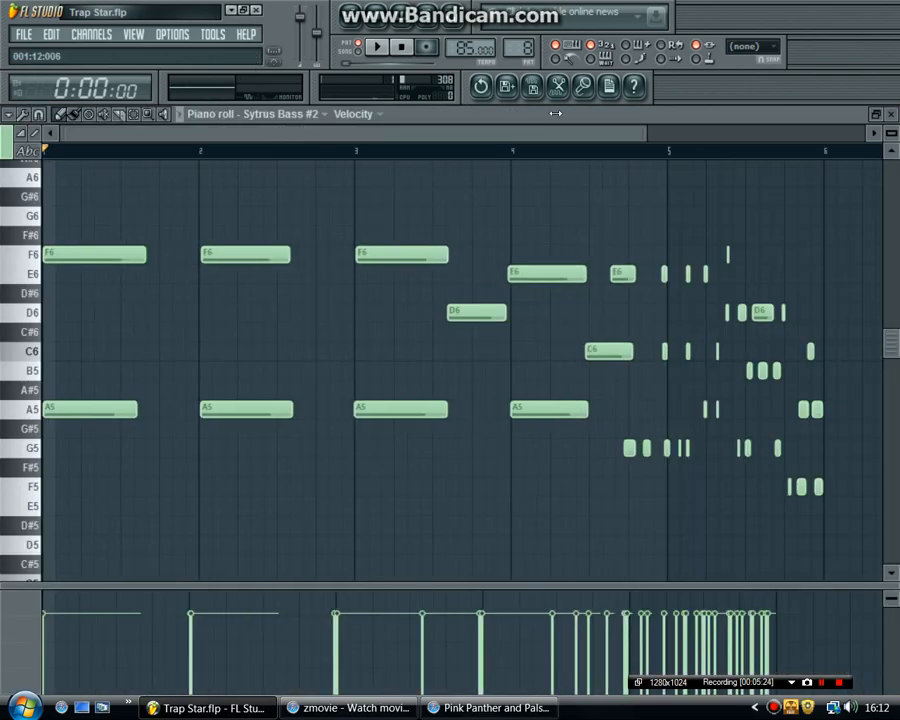
pyautogui.moveTo(555, 114); pyautogui.dragTo(597, 121)
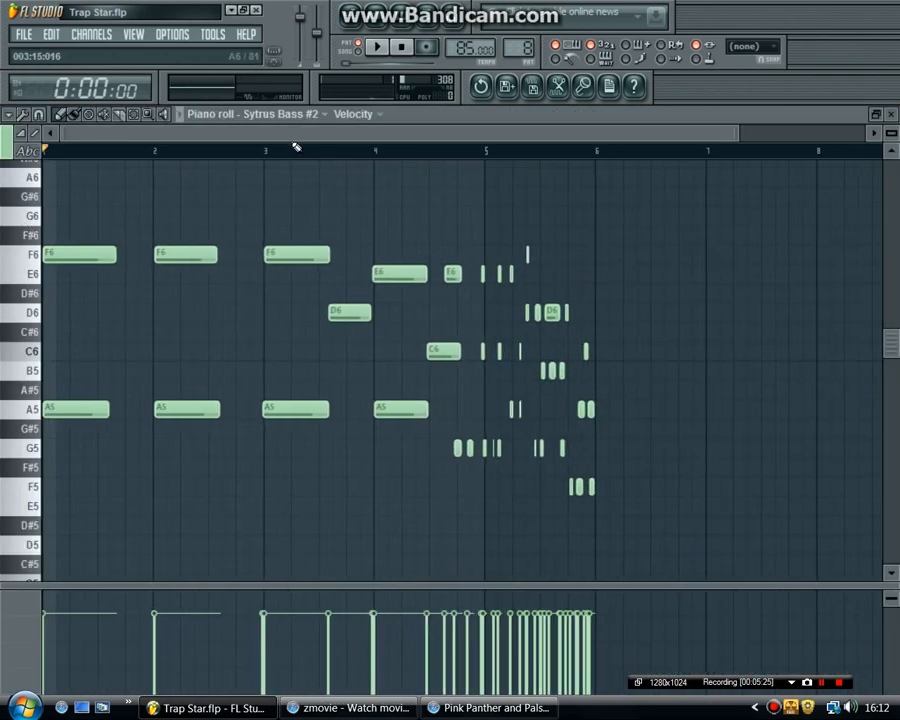
pyautogui.press('space')
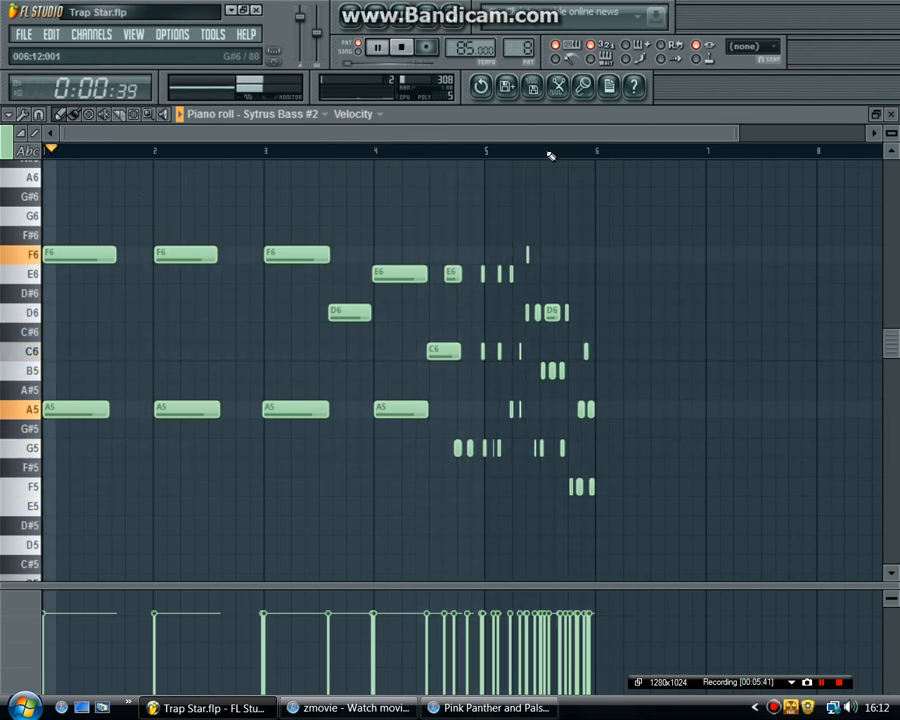
pyautogui.click(401, 52)
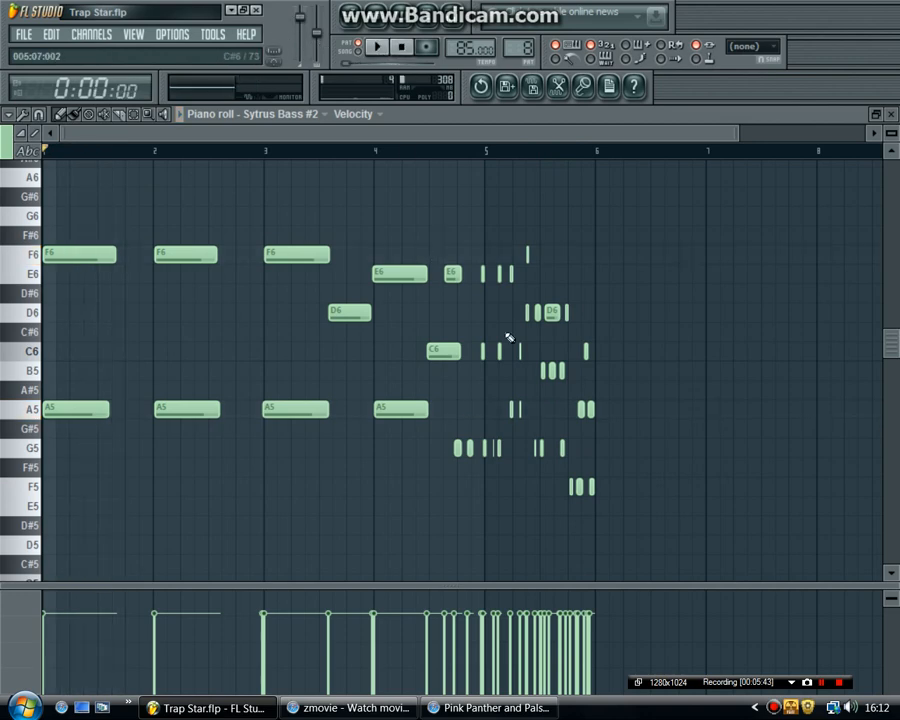
pyautogui.press('Escape')
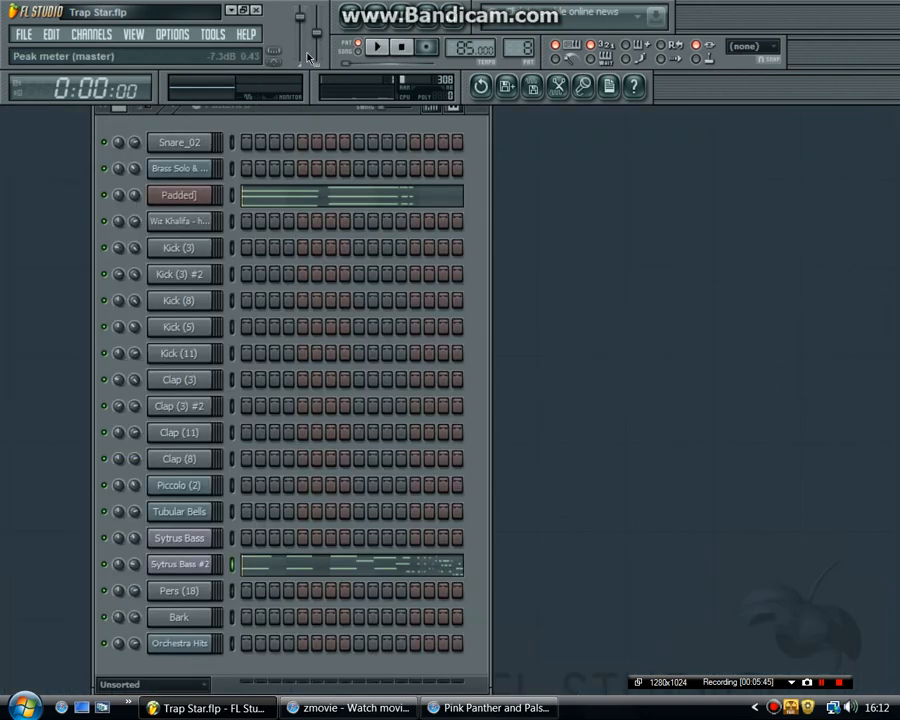
# Audition pattern 9's Brass Solo & Sections and view its two chords in the piano roll
pyautogui.moveTo(519, 48); pyautogui.dragTo(519, 41)
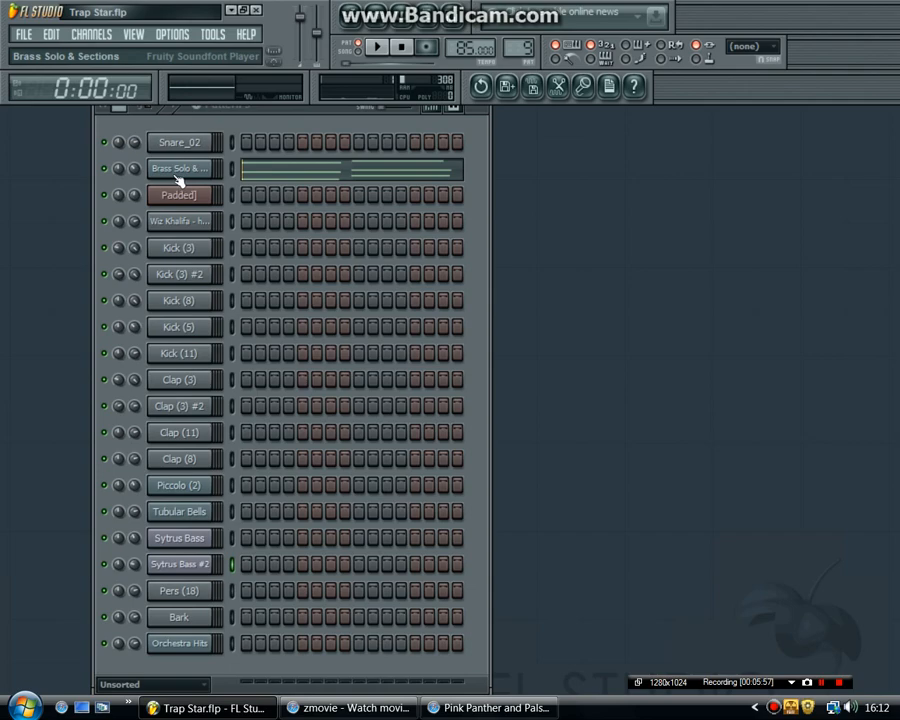
pyautogui.click(312, 40)
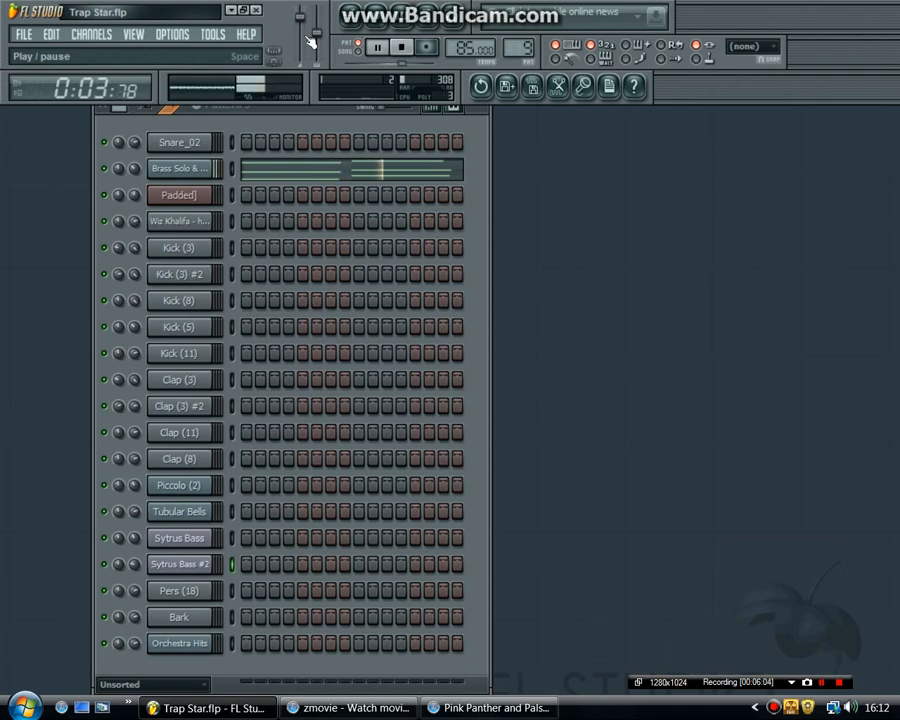
pyautogui.click(392, 176)
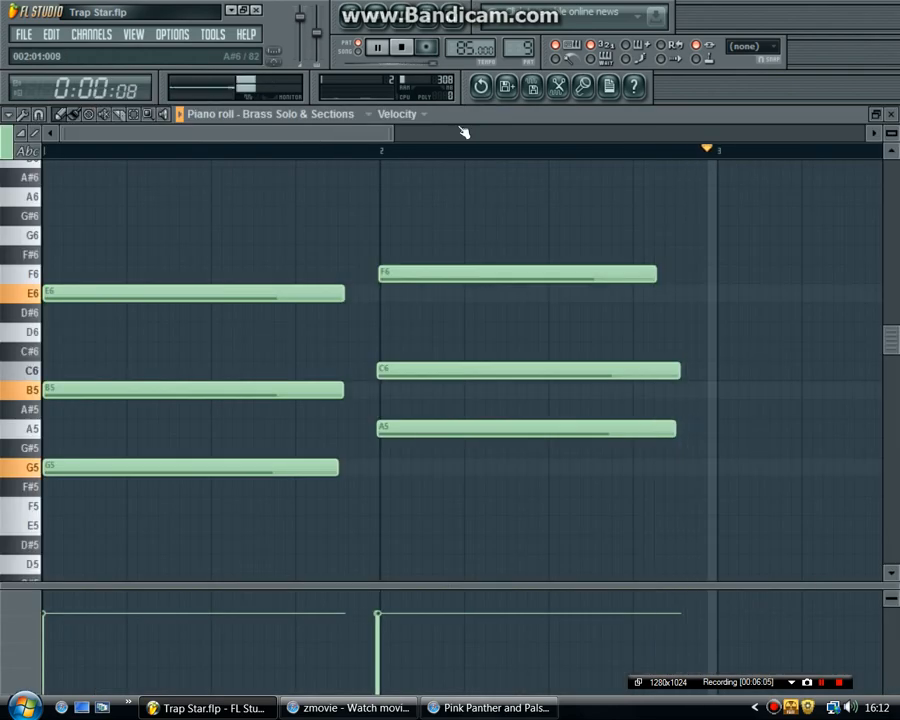
pyautogui.click(891, 114)
pyautogui.click(401, 47)
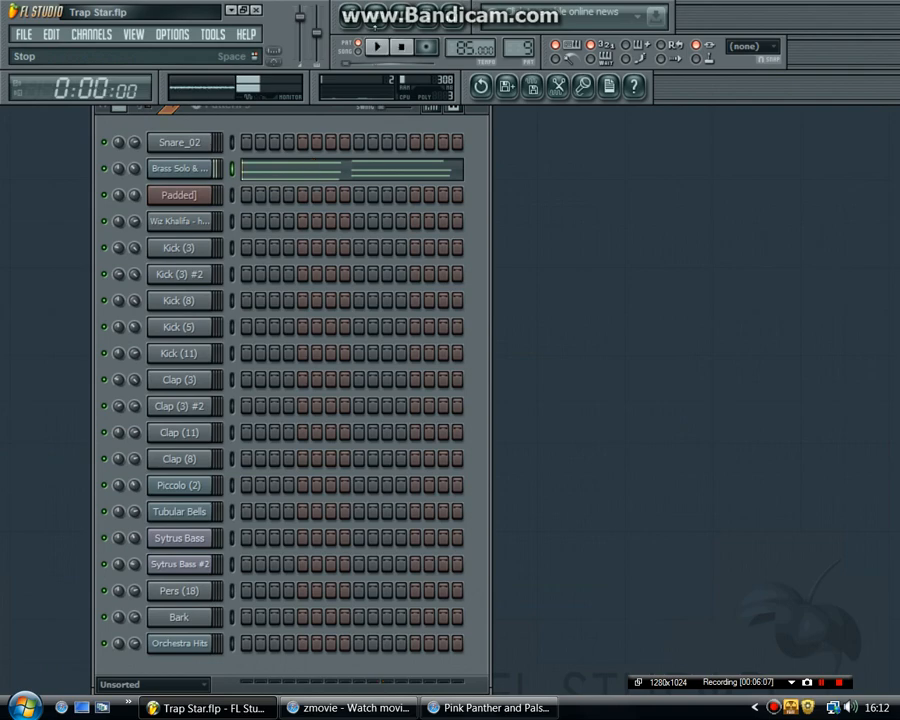
# Audition pattern 10's layered claps on their own
pyautogui.moveTo(520, 48); pyautogui.dragTo(520, 40)
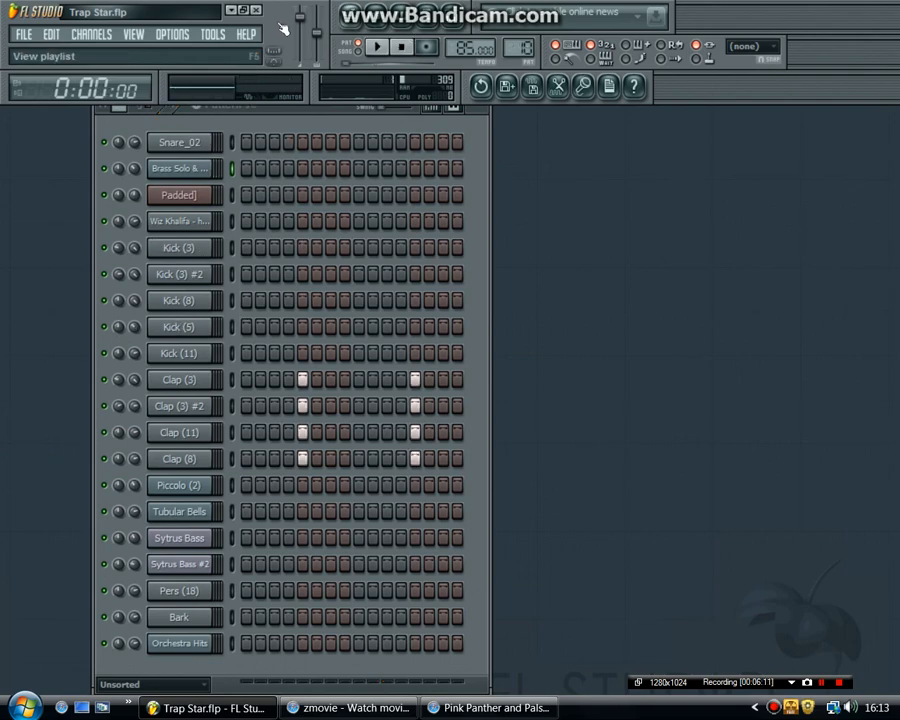
pyautogui.click(377, 47)
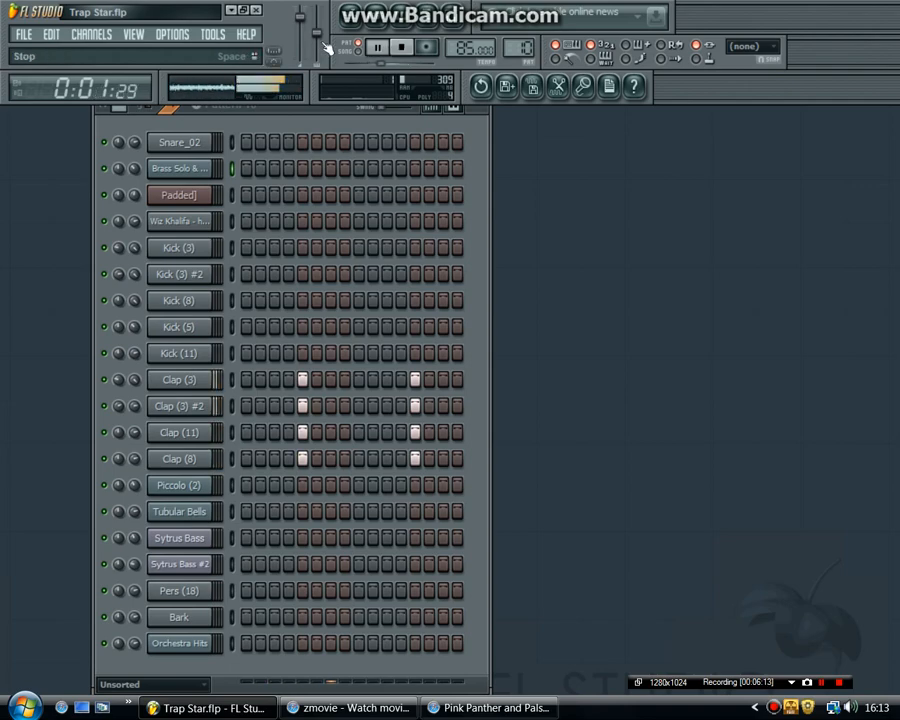
pyautogui.click(401, 47)
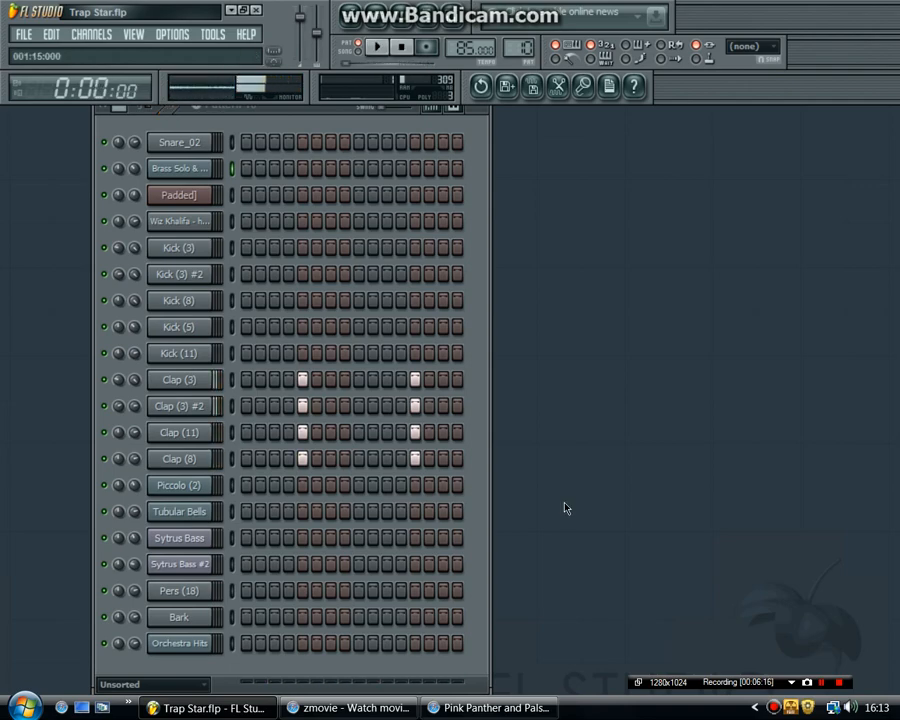
pyautogui.click(820, 685)
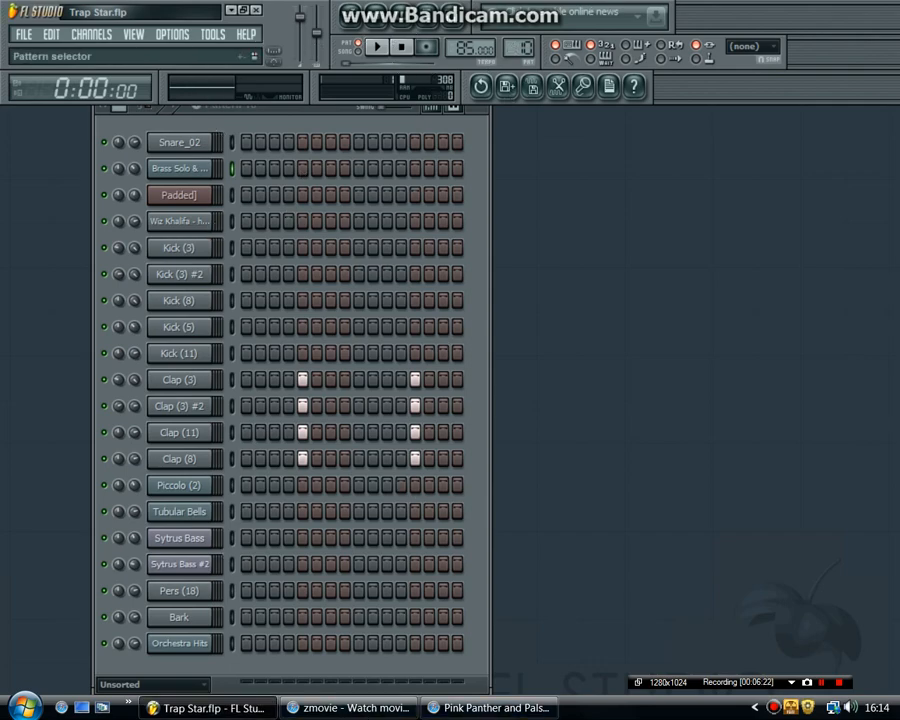
# Audition pattern 11's Snare_02 roll and examine its descending notes in the piano roll
pyautogui.moveTo(519, 48); pyautogui.dragTo(519, 42)
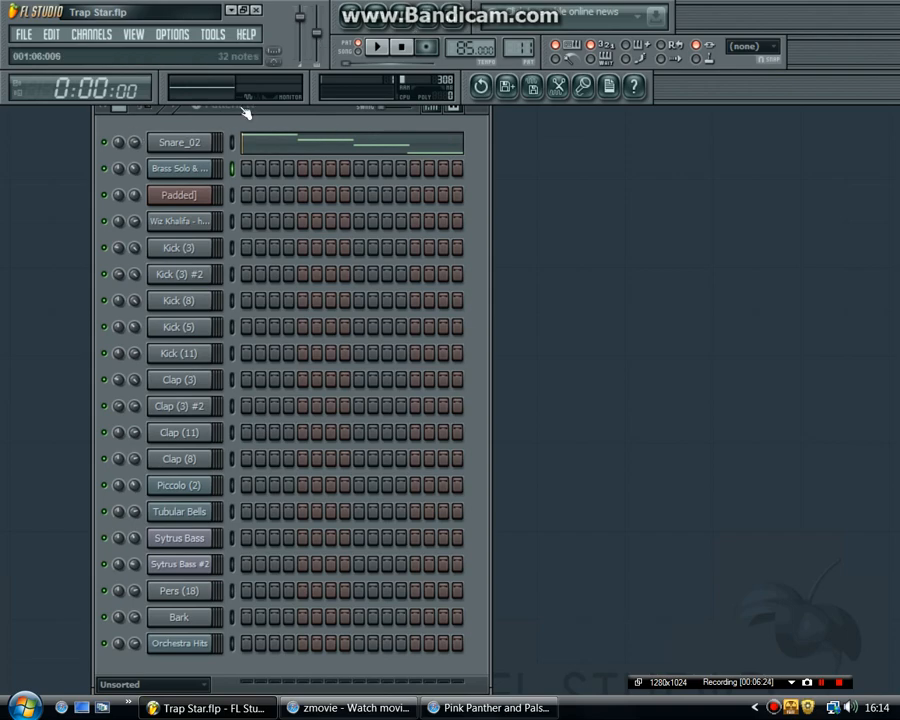
pyautogui.click(377, 46)
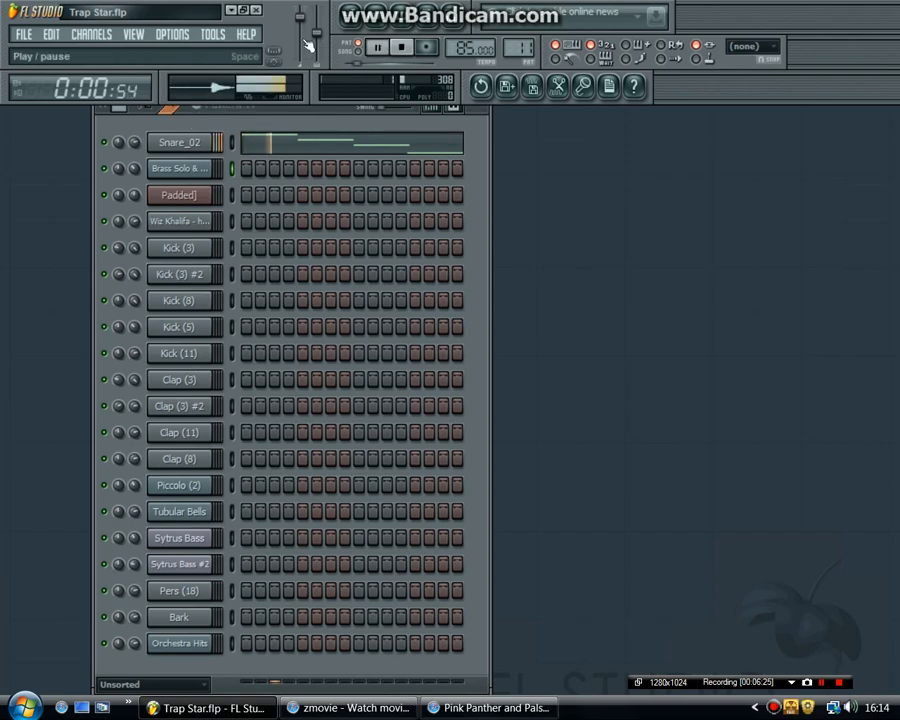
pyautogui.click(401, 47)
pyautogui.click(294, 142)
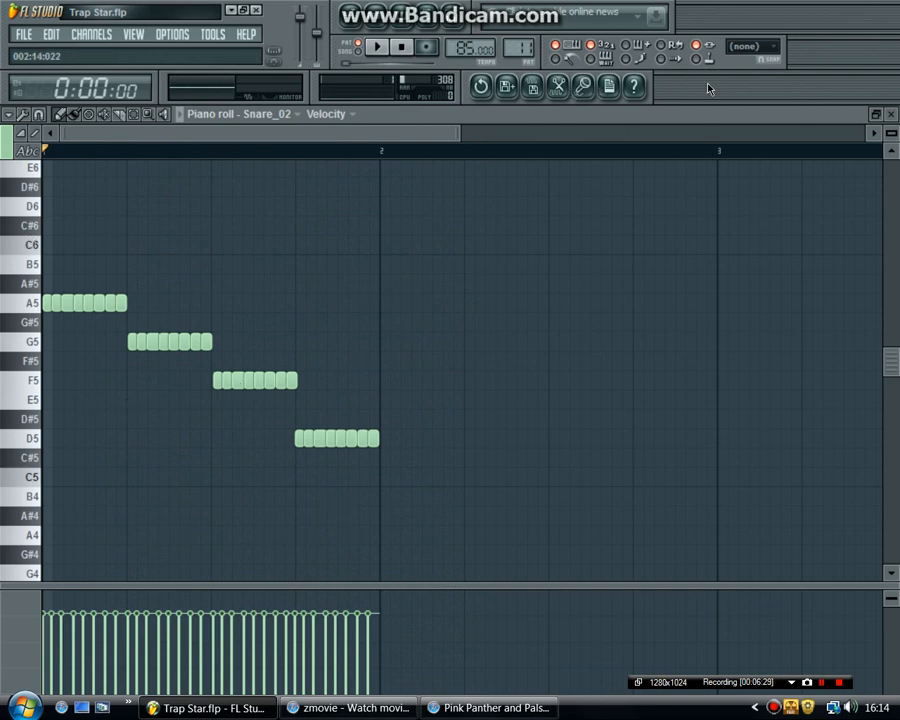
pyautogui.click(891, 115)
pyautogui.moveTo(245, 168)
pyautogui.mouseDown()
pyautogui.moveTo(403, 142)
pyautogui.moveTo(185, 180)
pyautogui.mouseUp()
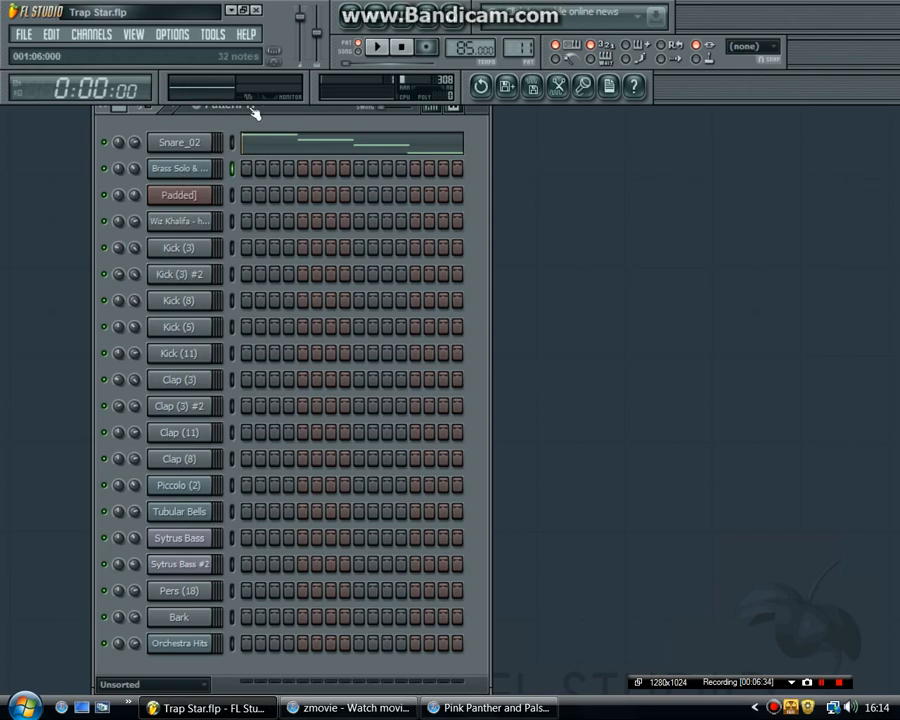
pyautogui.press('F7')
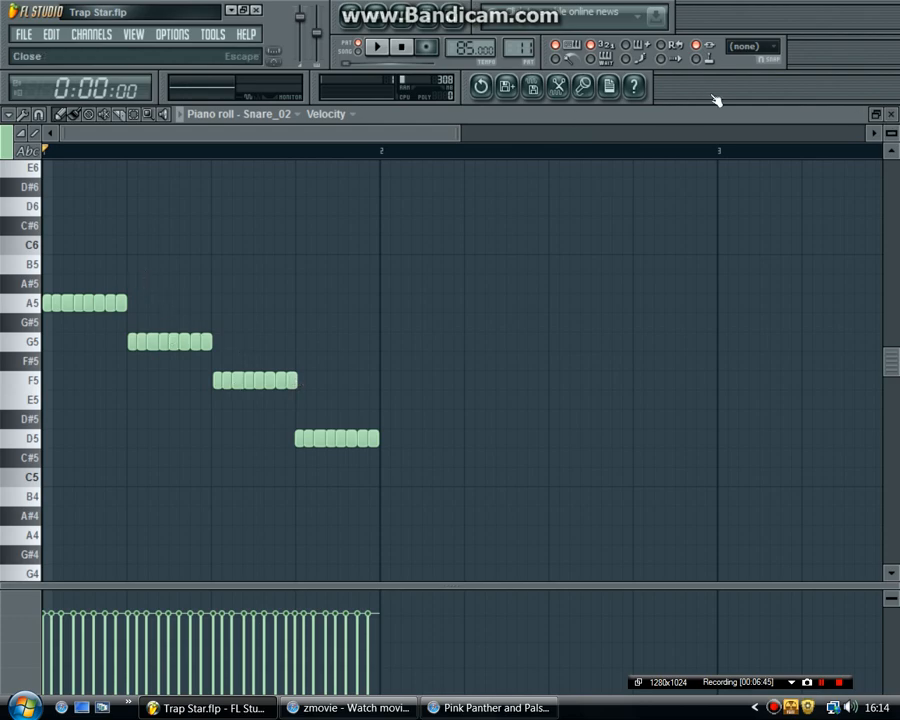
pyautogui.click(891, 114)
# Return to pattern 1 and play the song arrangement from bar 14 in the playlist, closing the playlist when done
pyautogui.moveTo(519, 48); pyautogui.dragTo(519, 42)
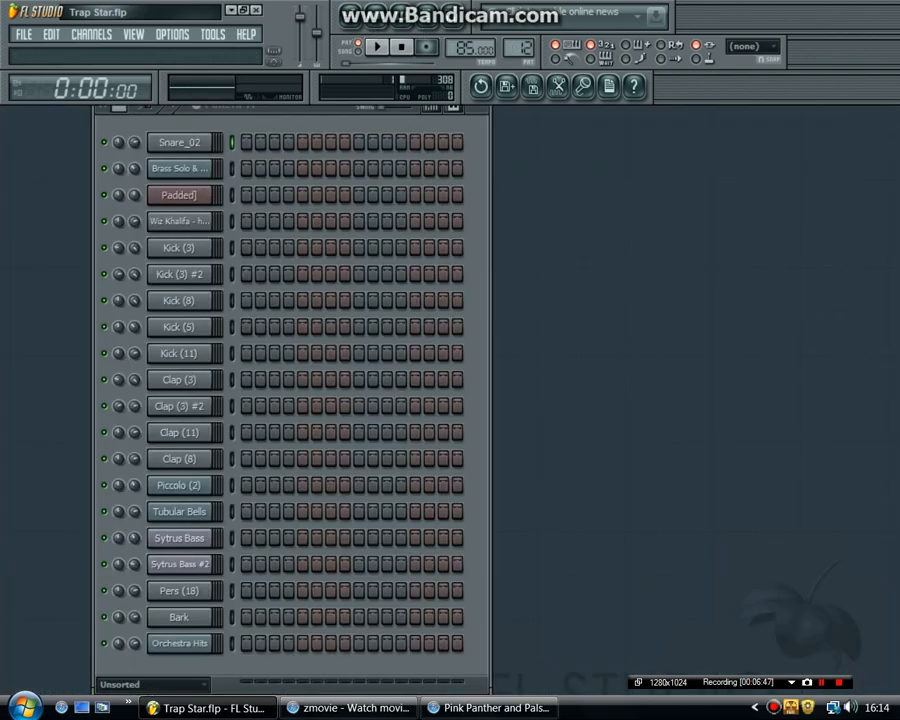
pyautogui.press('1')
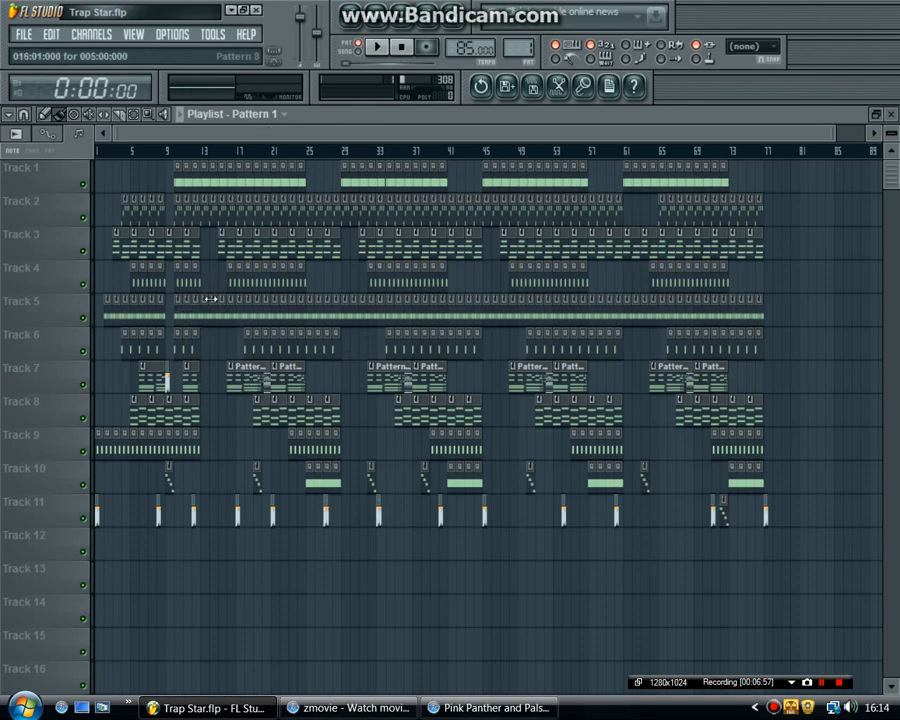
pyautogui.click(212, 150)
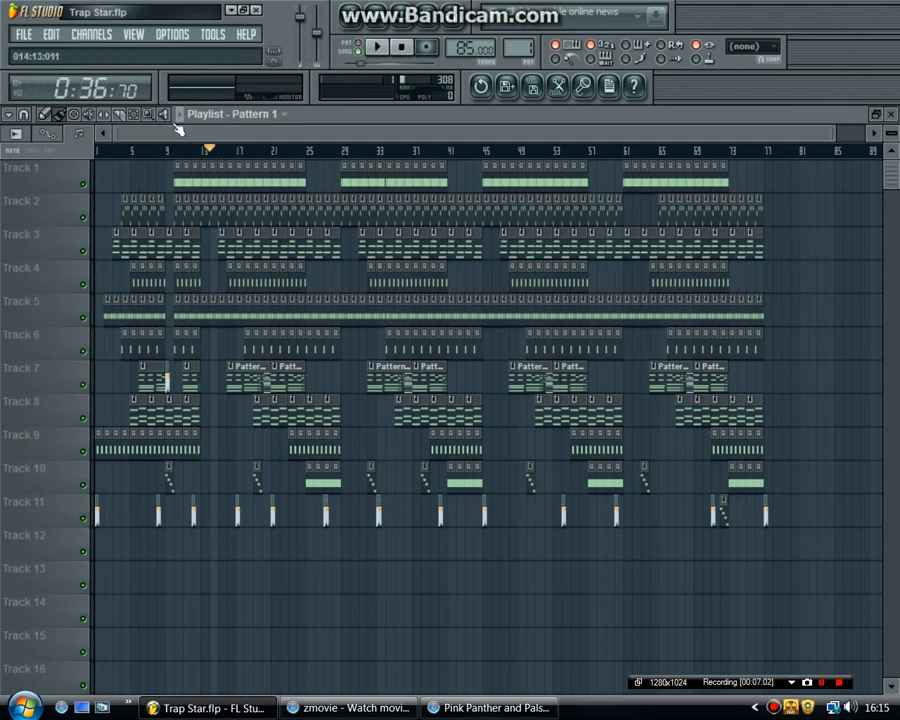
pyautogui.click(230, 150)
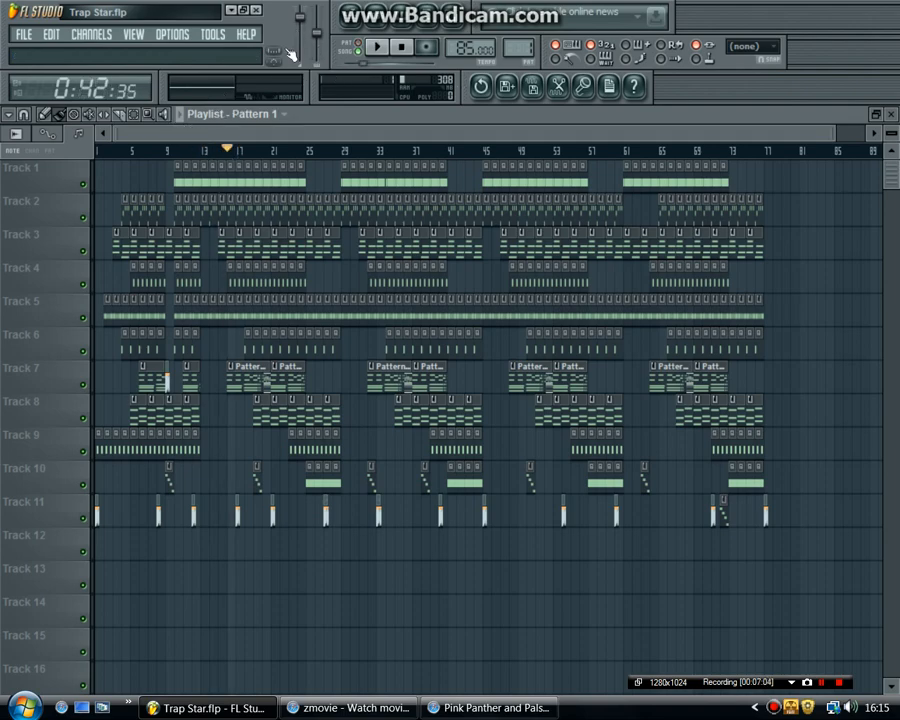
pyautogui.click(210, 150)
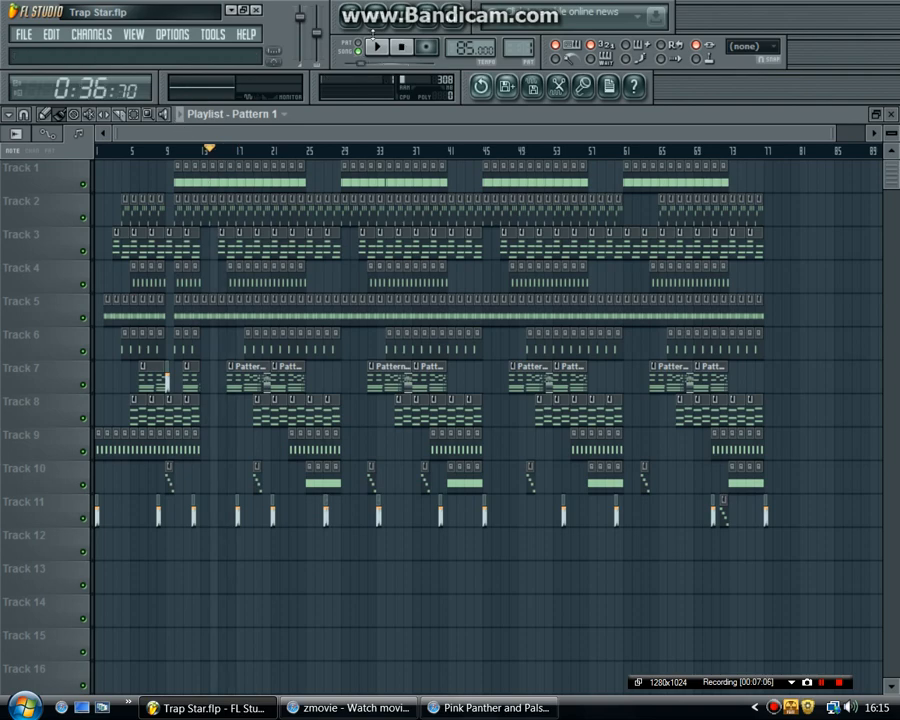
pyautogui.click(378, 46)
pyautogui.click(378, 46)
pyautogui.press('space')
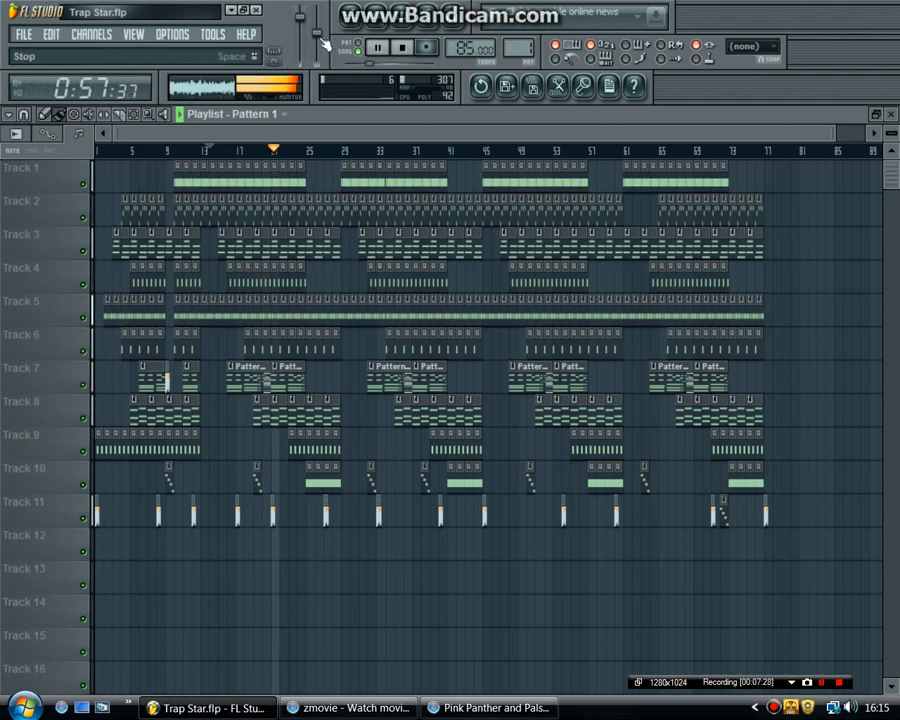
pyautogui.press('space')
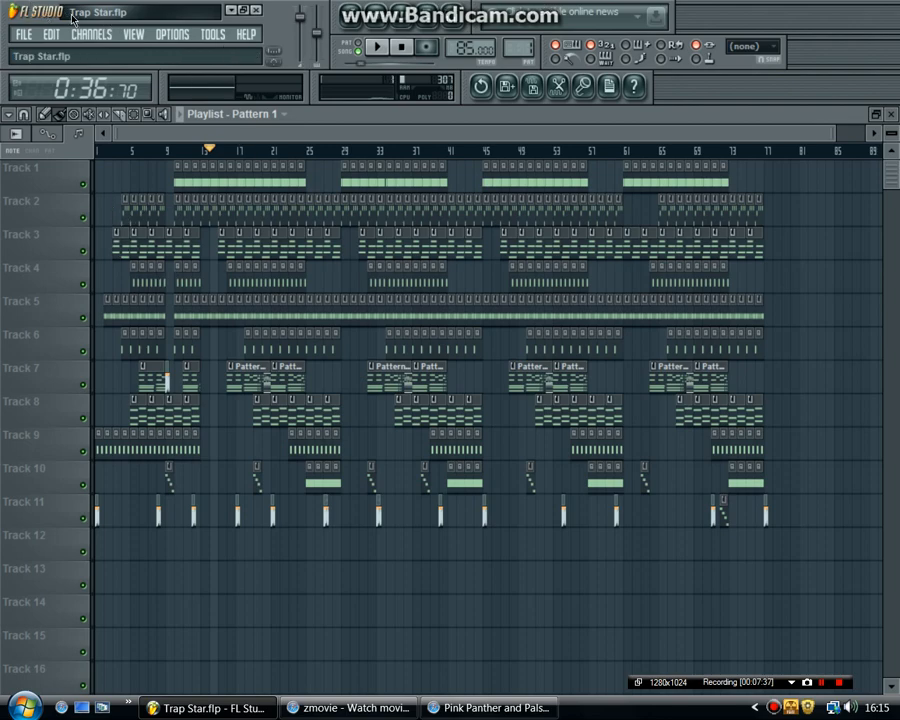
pyautogui.click(401, 46)
pyautogui.click(891, 114)
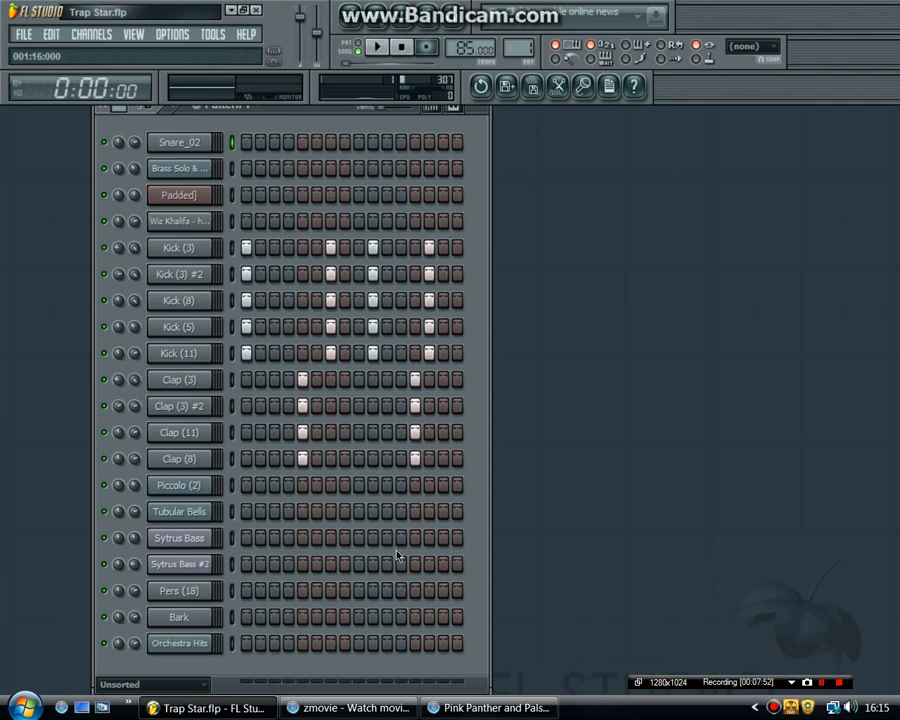
# Remove the seventh-step hits from all five kick channels in pattern 1
pyautogui.moveTo(391, 551); pyautogui.dragTo(889, 688)
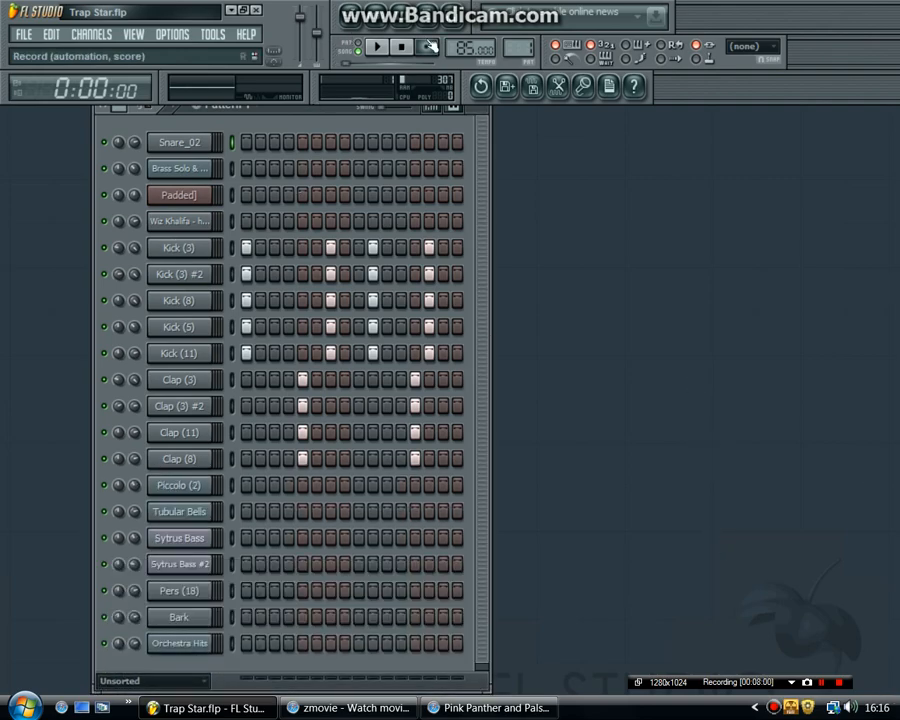
pyautogui.moveTo(518, 48)
pyautogui.mouseDown()
pyautogui.moveTo(518, 14)
pyautogui.moveTo(518, 48)
pyautogui.mouseUp()
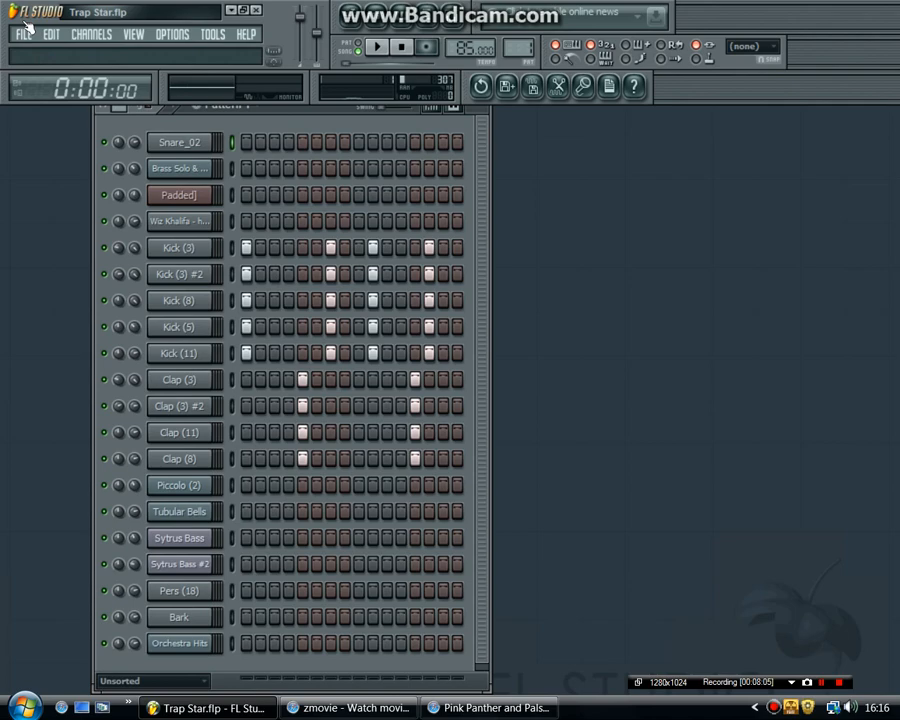
pyautogui.click(330, 248)
pyautogui.click(330, 274)
pyautogui.click(330, 300)
pyautogui.click(330, 353)
pyautogui.click(330, 327)
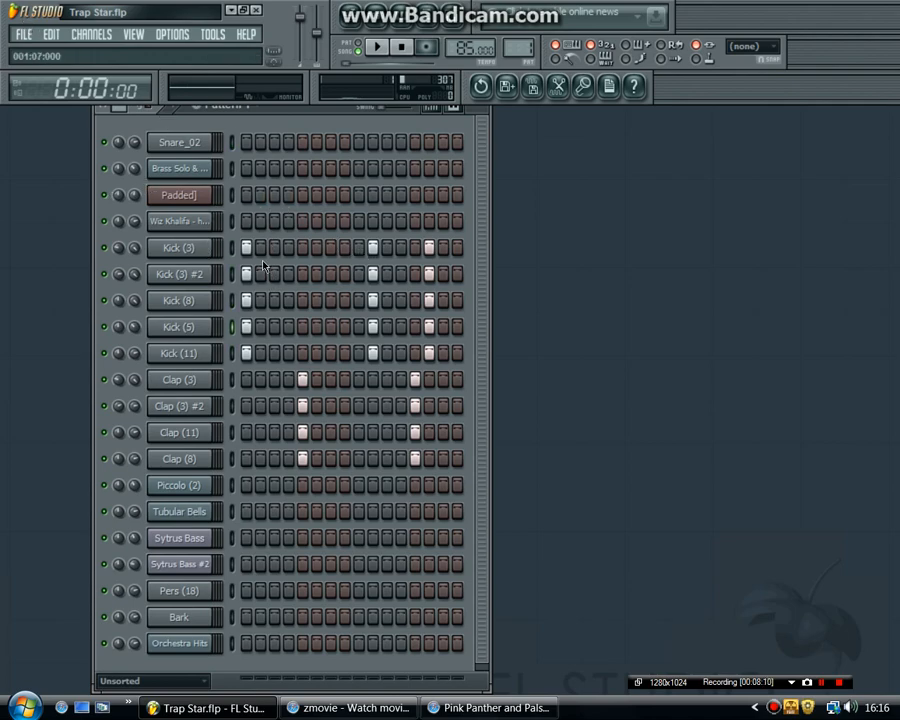
# Place fourth- and seventh-step hits on all five kick channels and play pattern 1 in pattern mode
pyautogui.click(288, 327)
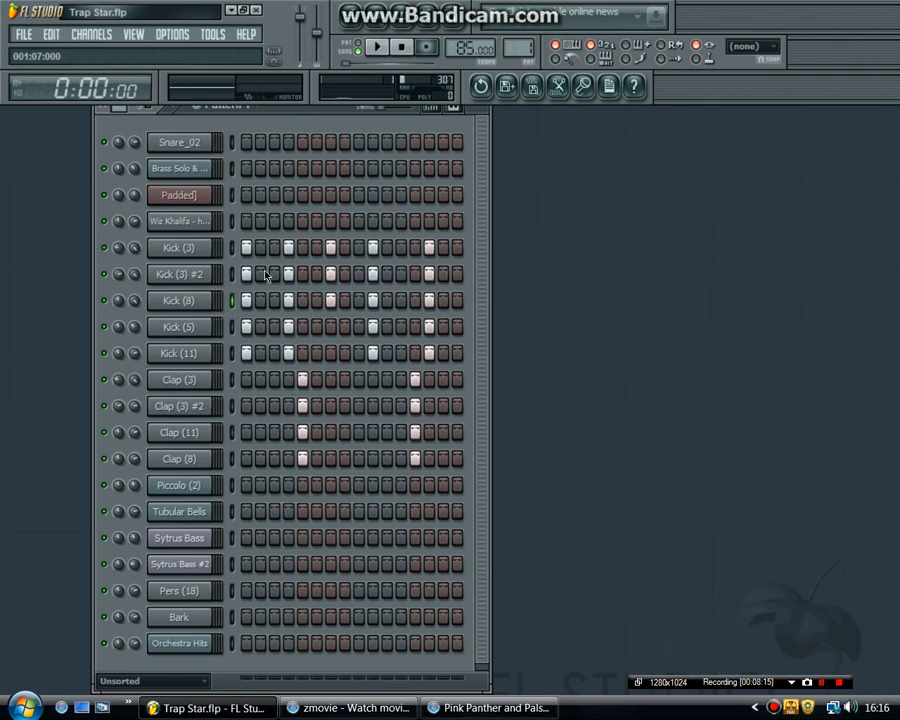
pyautogui.press('space')
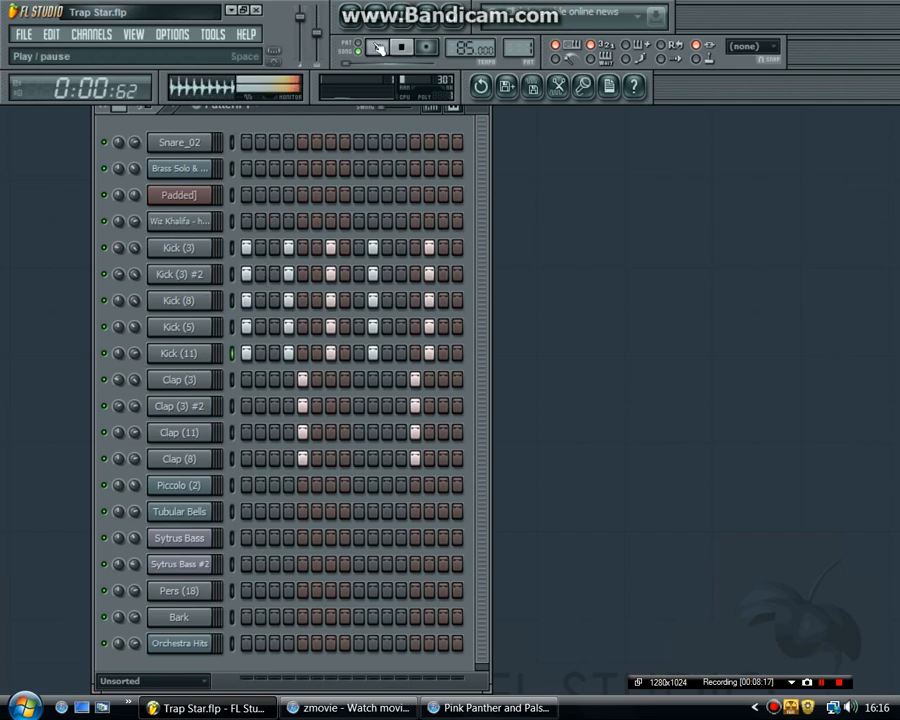
pyautogui.click(377, 48)
pyautogui.click(358, 47)
pyautogui.click(379, 49)
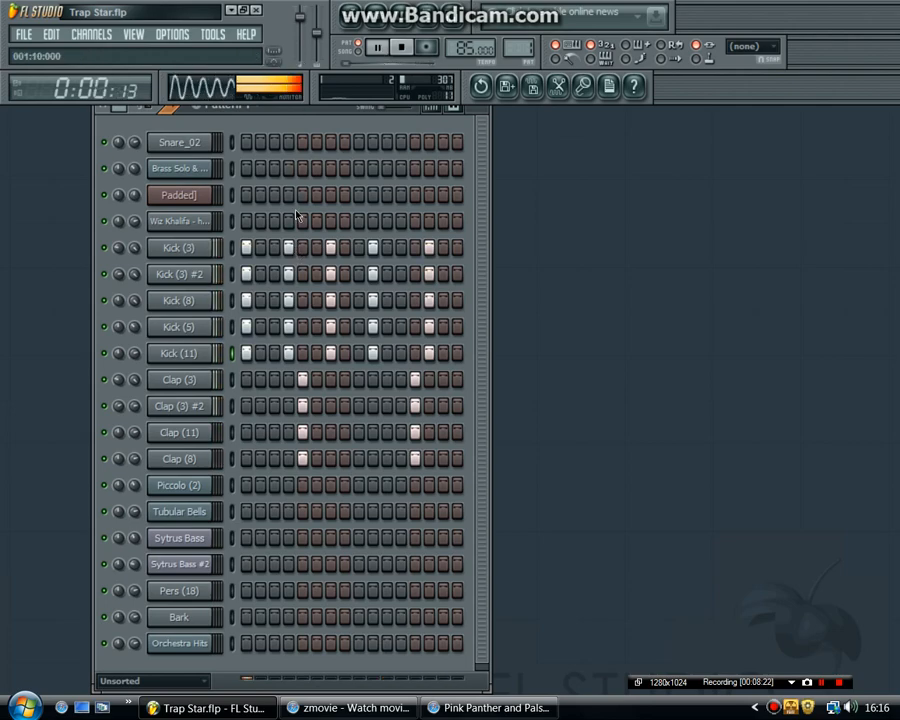
# Take out the tenth-step hits of all five kick channels during playback and put them back
pyautogui.rightClick(373, 328)
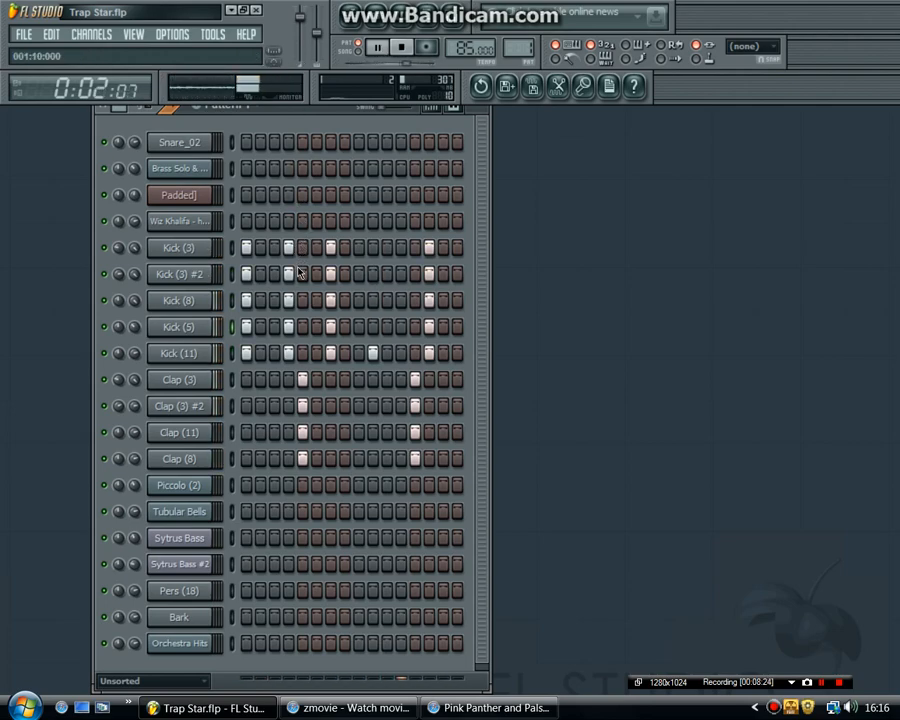
pyautogui.rightClick(373, 354)
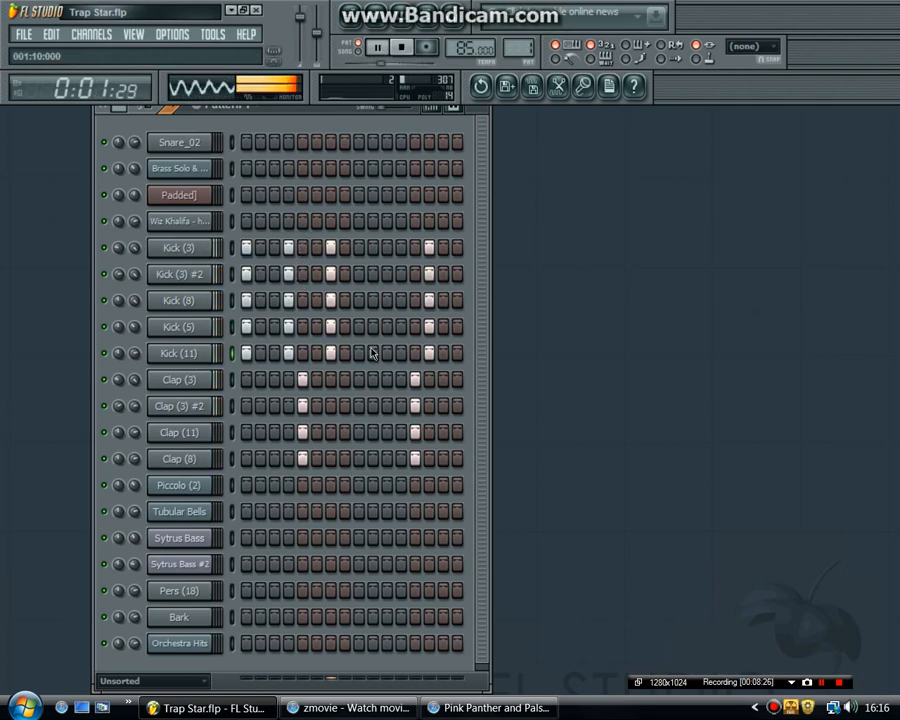
pyautogui.click(373, 353)
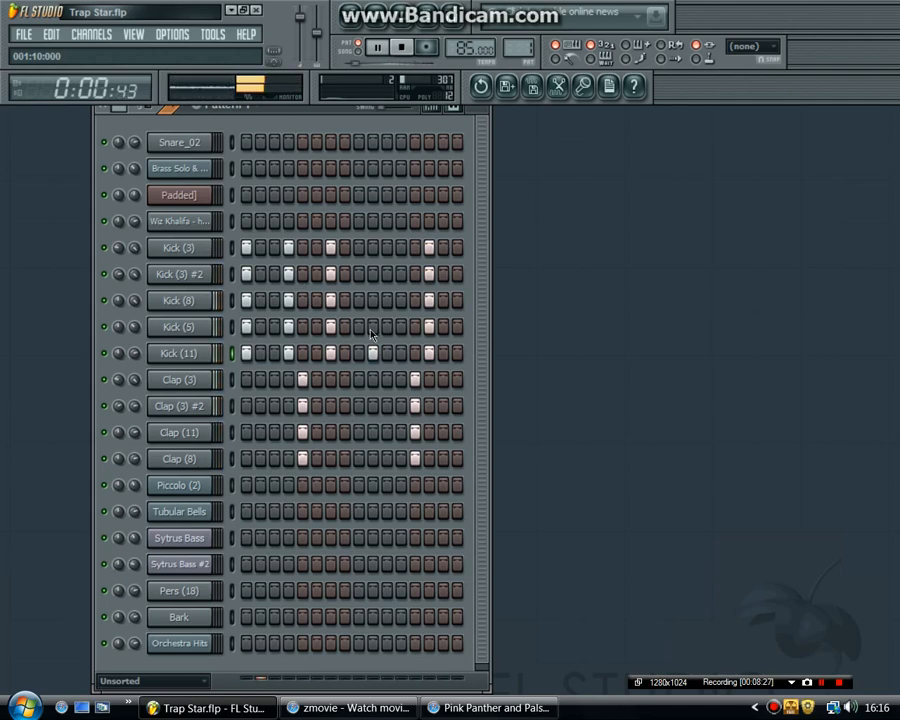
pyautogui.click(373, 328)
pyautogui.click(373, 301)
pyautogui.click(373, 274)
pyautogui.click(373, 248)
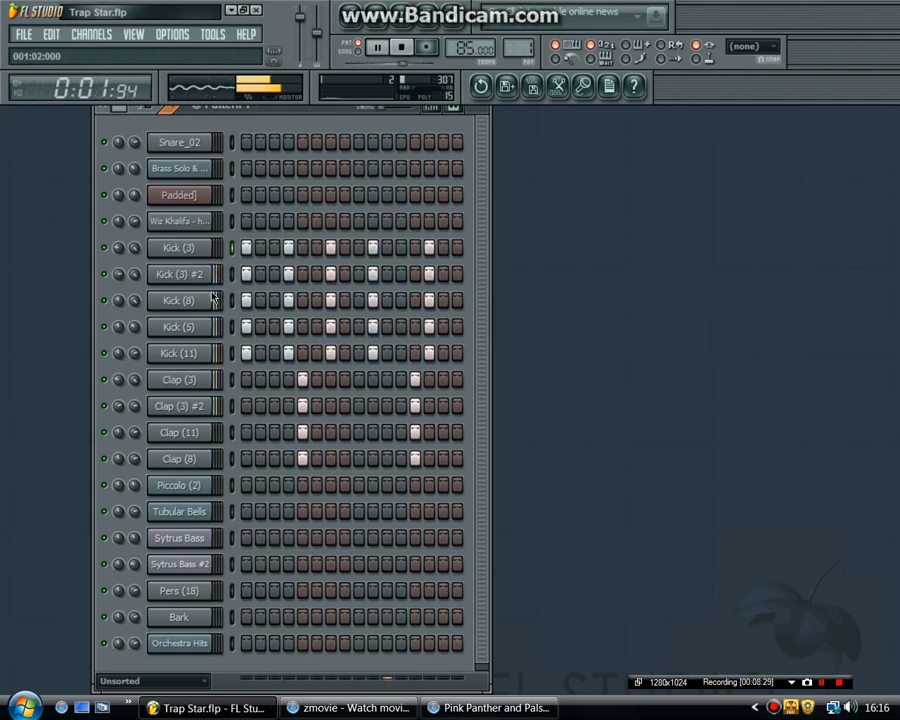
# Remove the fourth-step hits from all five kick channels and stop playback
pyautogui.rightClick(289, 353)
pyautogui.rightClick(289, 328)
pyautogui.rightClick(289, 301)
pyautogui.rightClick(289, 275)
pyautogui.rightClick(289, 248)
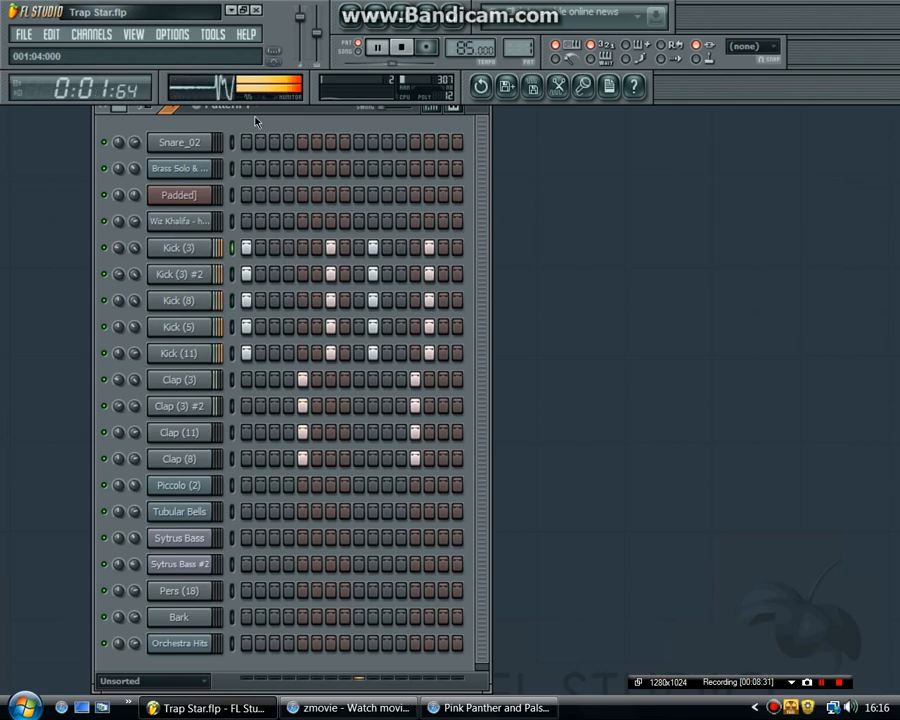
pyautogui.press('space')
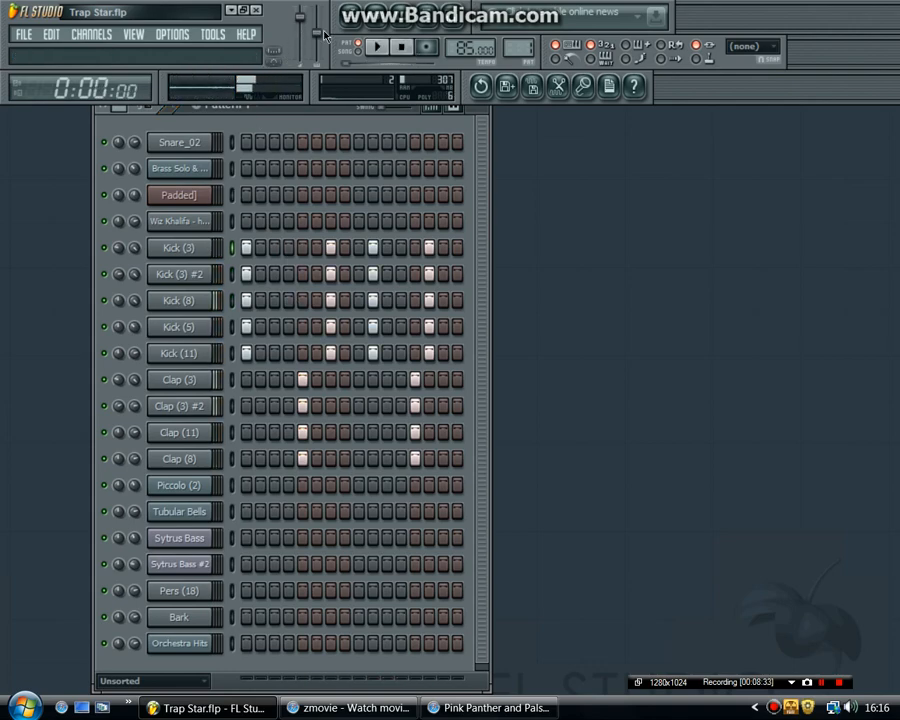